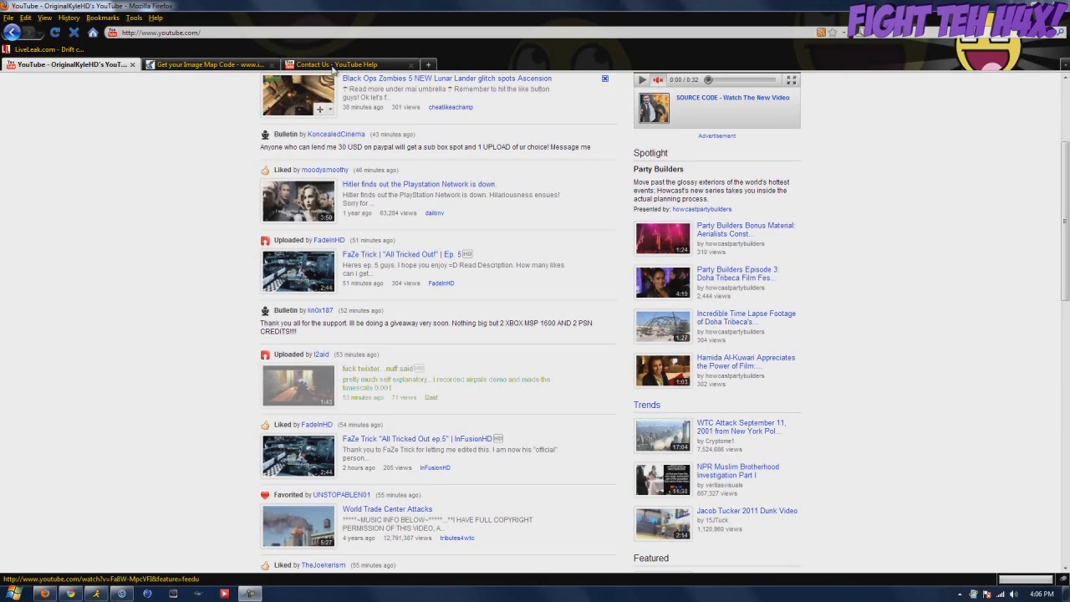
Return to the top of the home feed and open the account-name menu to reach the Inbox
scroll(239, 239, "up", 4)
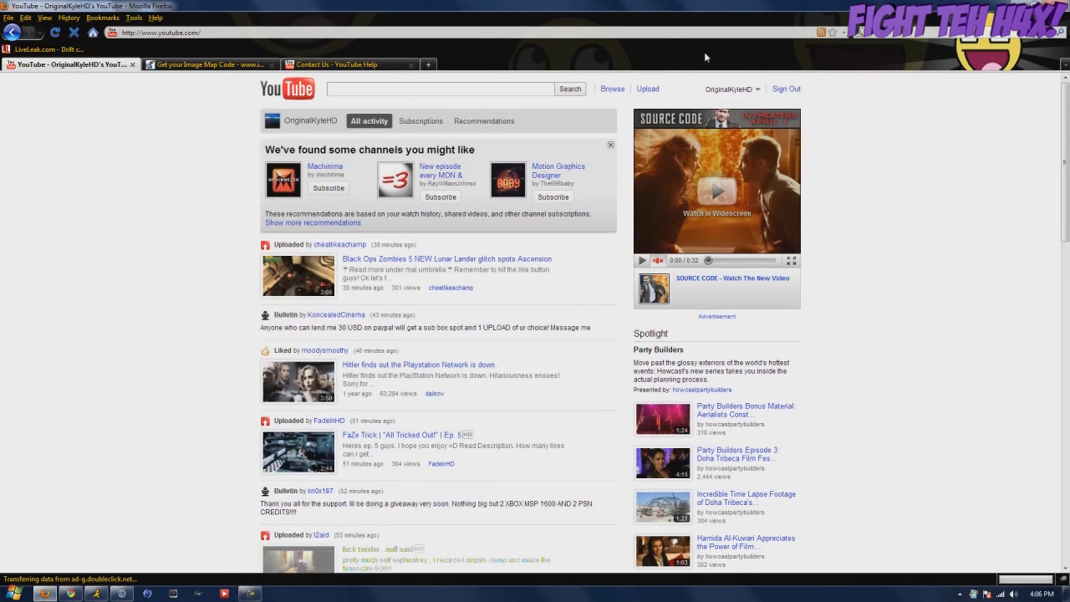
left_click(729, 90)
left_click(683, 119)
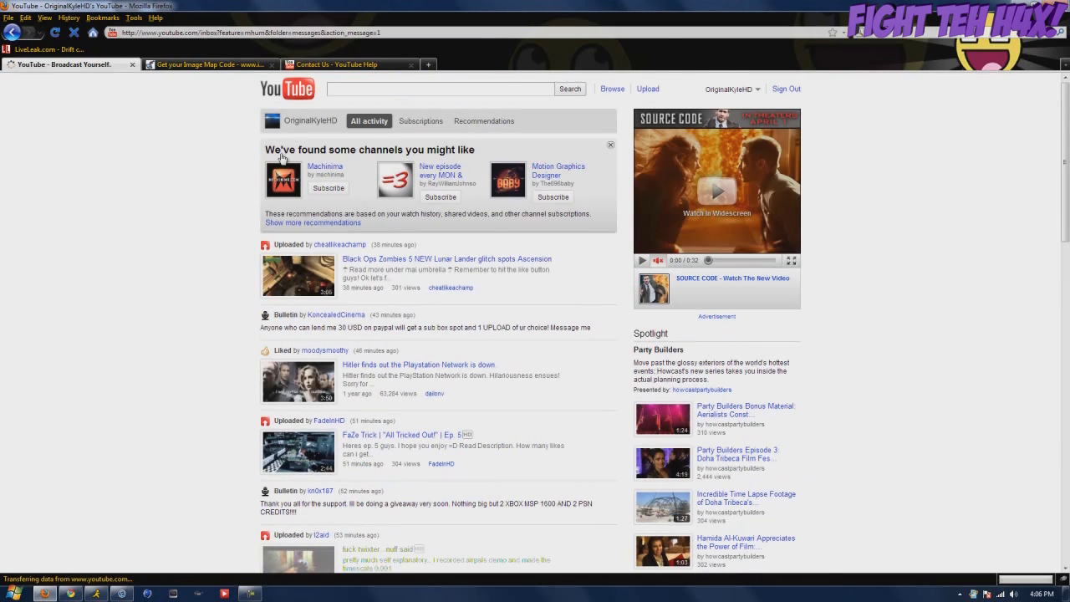
left_click(278, 261)
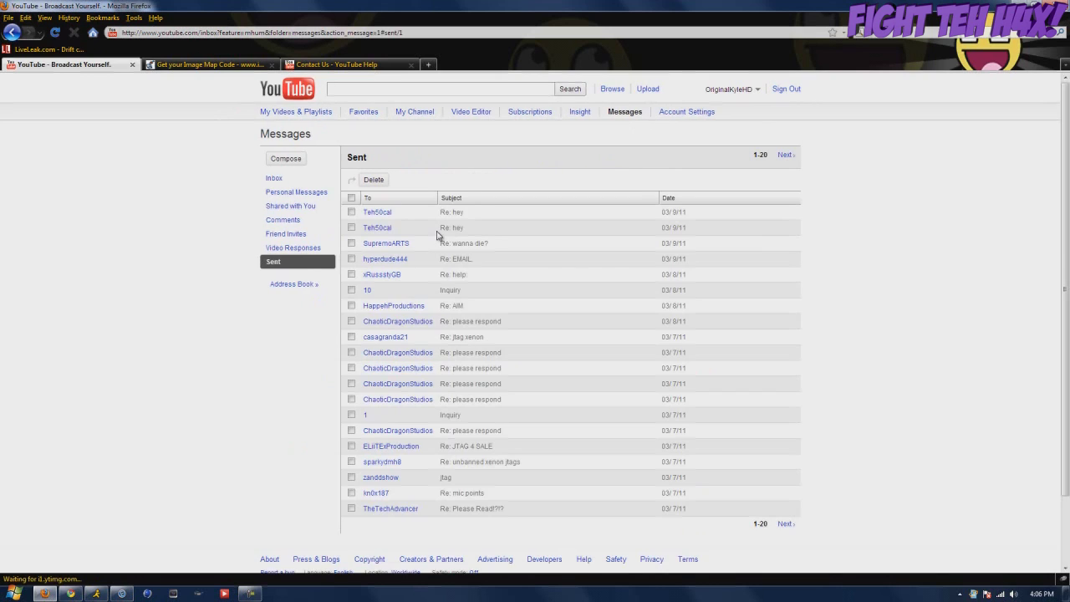
left_click(489, 231)
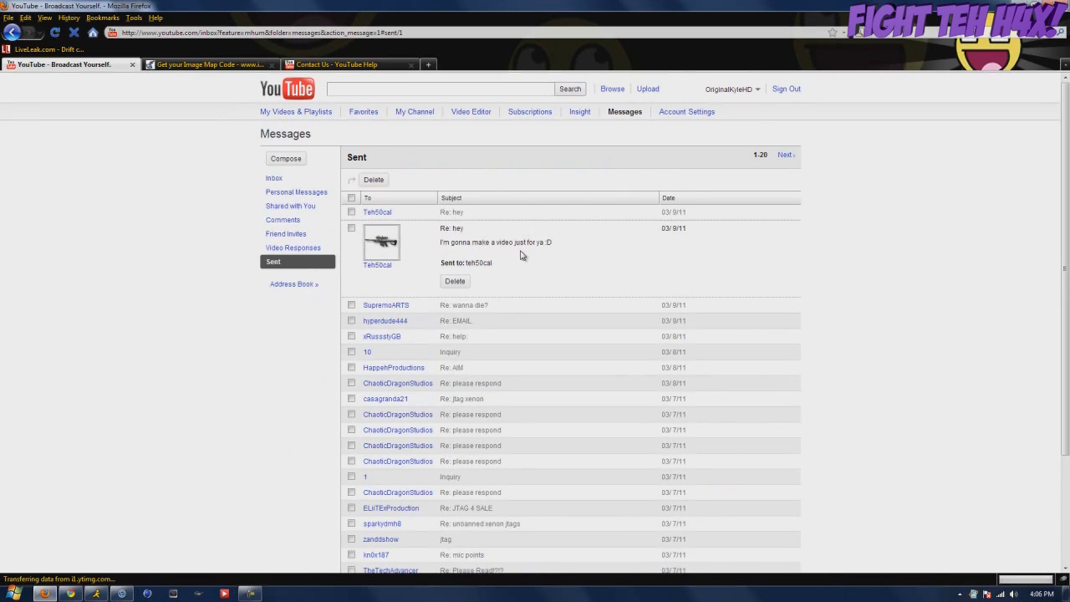
left_click_drag(589, 251, 285, 238)
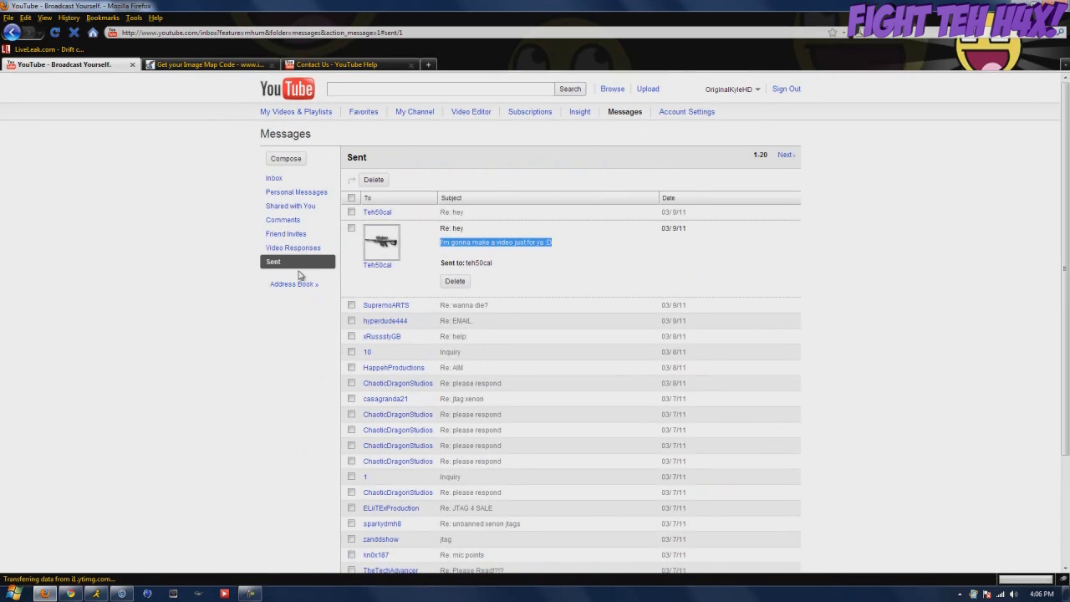
left_click(377, 264)
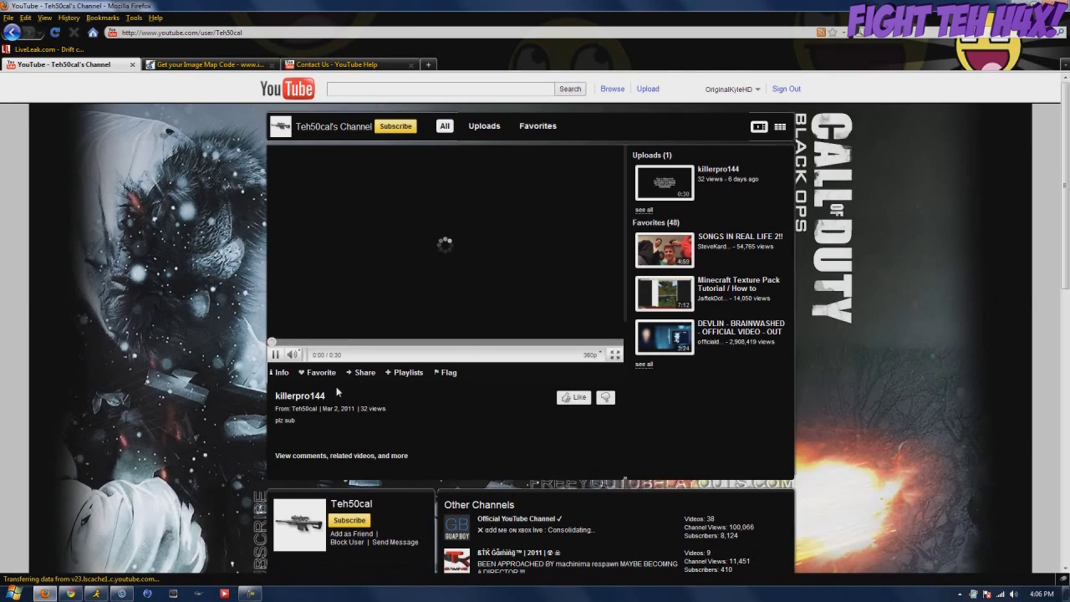
key("Return")
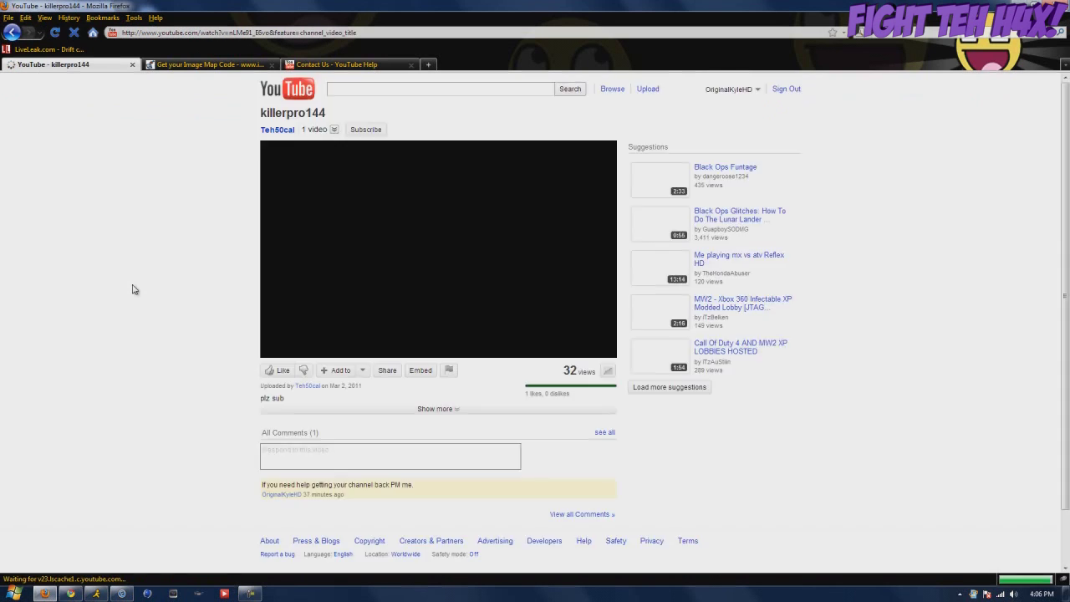
left_click(729, 89)
left_click(689, 104)
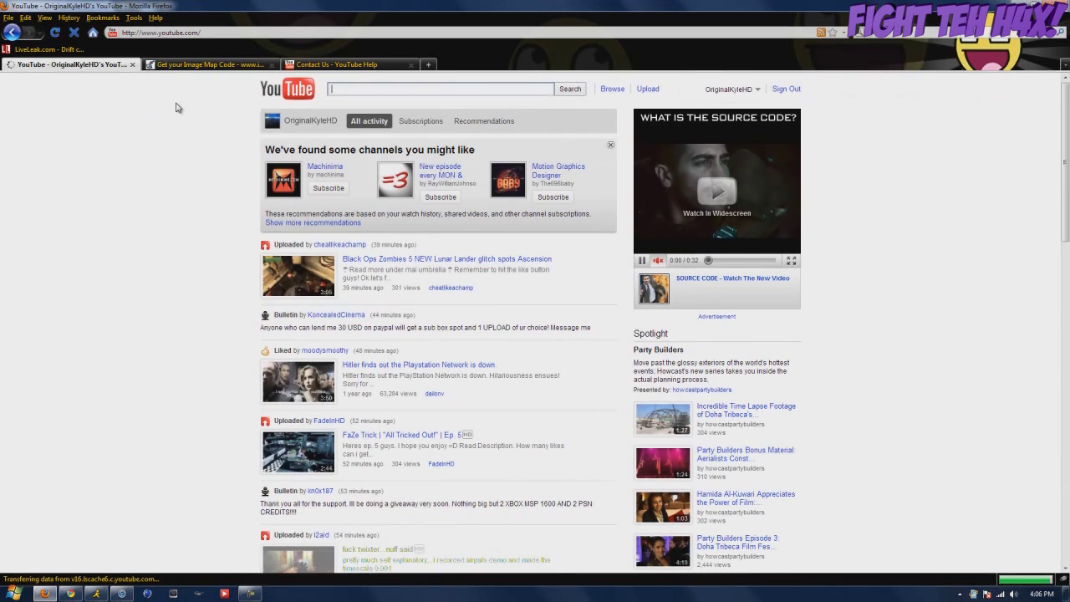
scroll(176, 107, "down", 8)
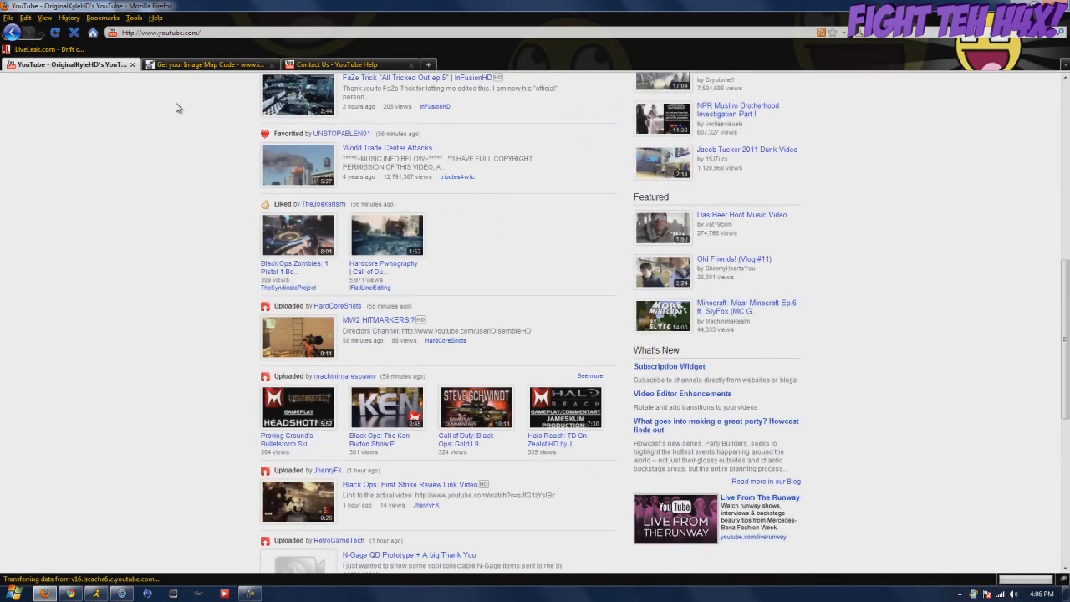
scroll(176, 107, "up", 8)
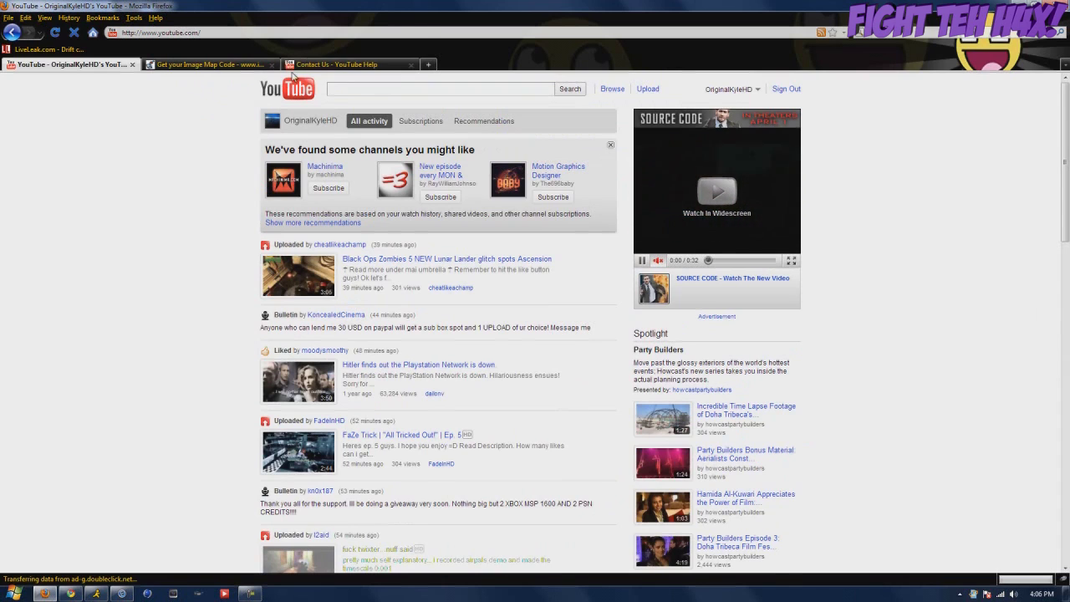
left_click(303, 67)
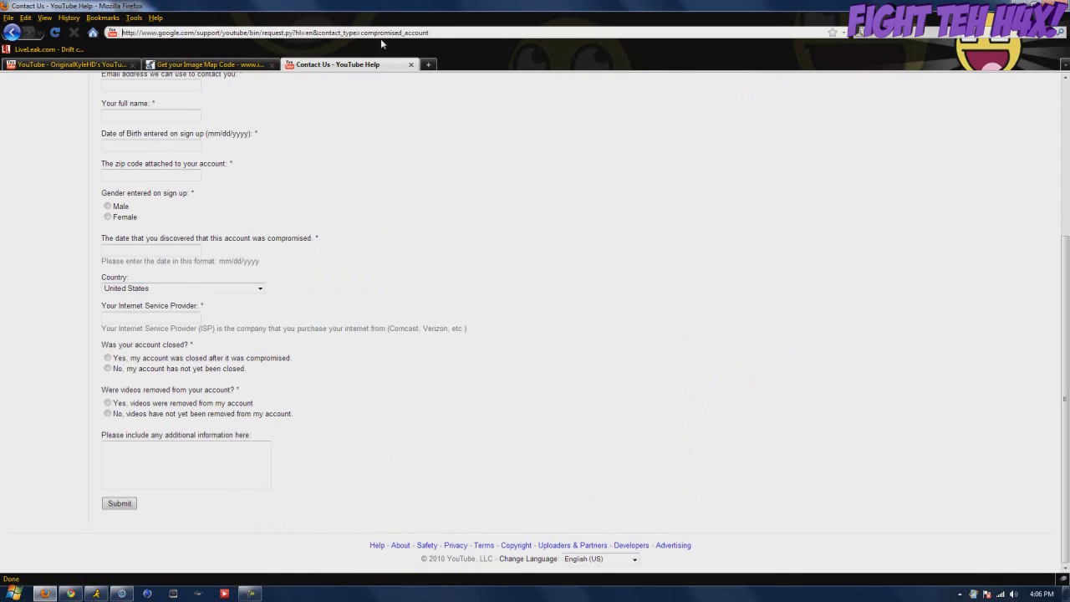
Reload the Report a hijacked Account form page from the address bar
left_click(478, 33)
key("Return")
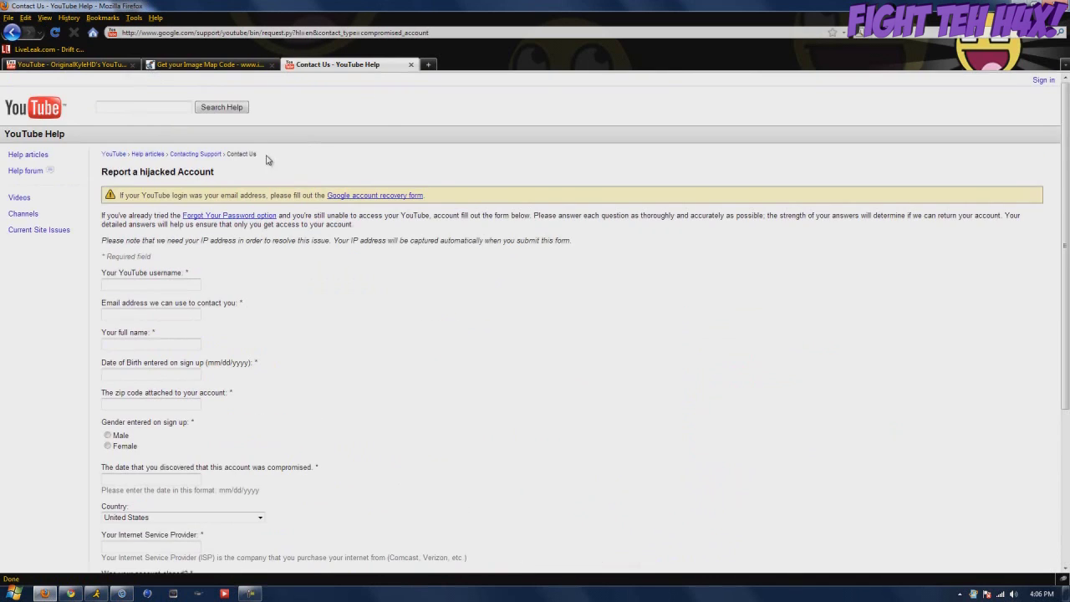
scroll(287, 230, "down", 4)
scroll(287, 226, "up", 4)
scroll(172, 210, "down", 5)
scroll(181, 231, "up", 5)
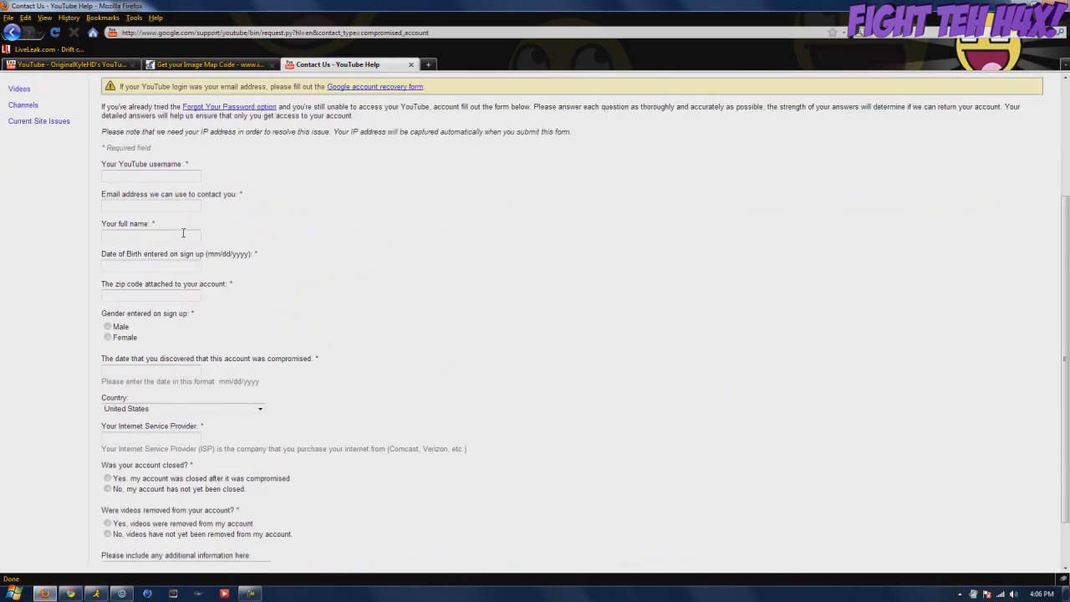
scroll(234, 262, "down", 4)
scroll(234, 261, "up", 4)
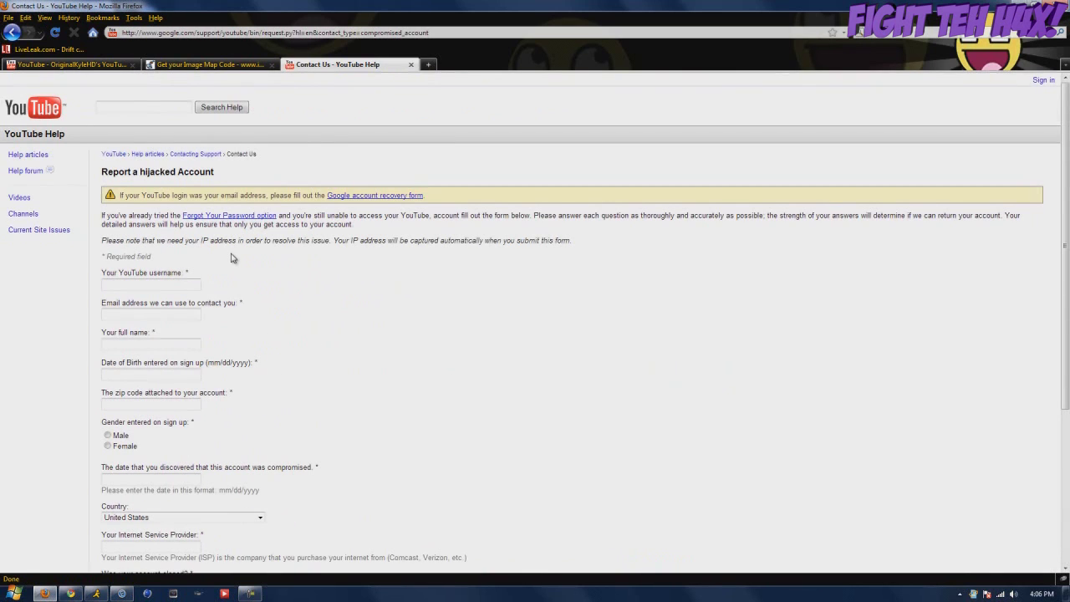
Highlight the 'Report a hijacked Account' title at the top of the form
left_click_drag(237, 175, 100, 172)
left_click(102, 171)
scroll(191, 239, "down", 4)
scroll(191, 239, "up", 4)
scroll(190, 238, "down", 3)
Click into the Date of Birth and zip code fields, leaving them blank
left_click(171, 257)
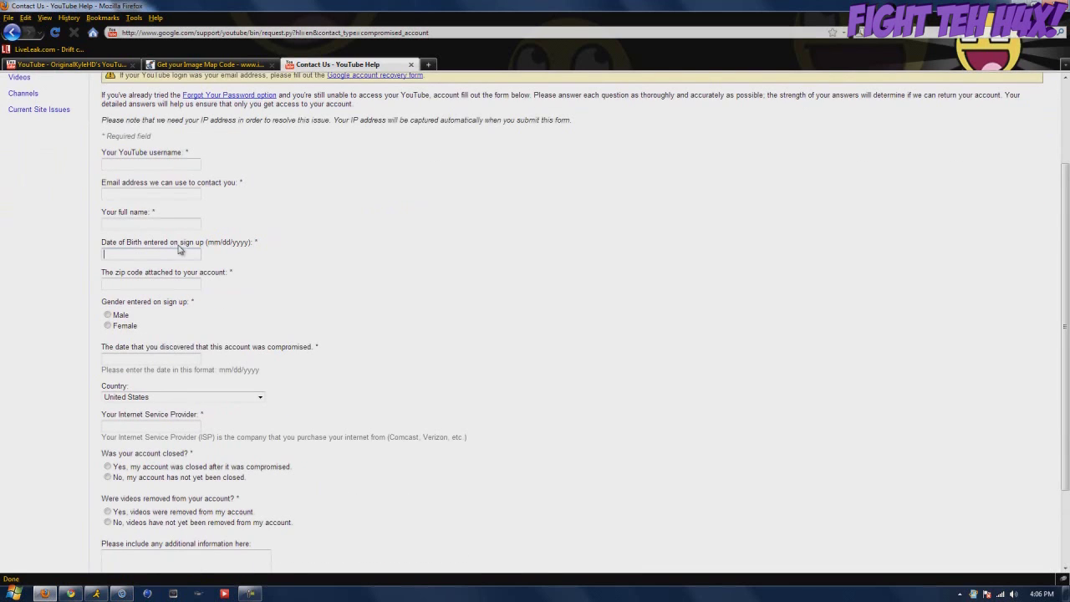
scroll(179, 249, "up", 3)
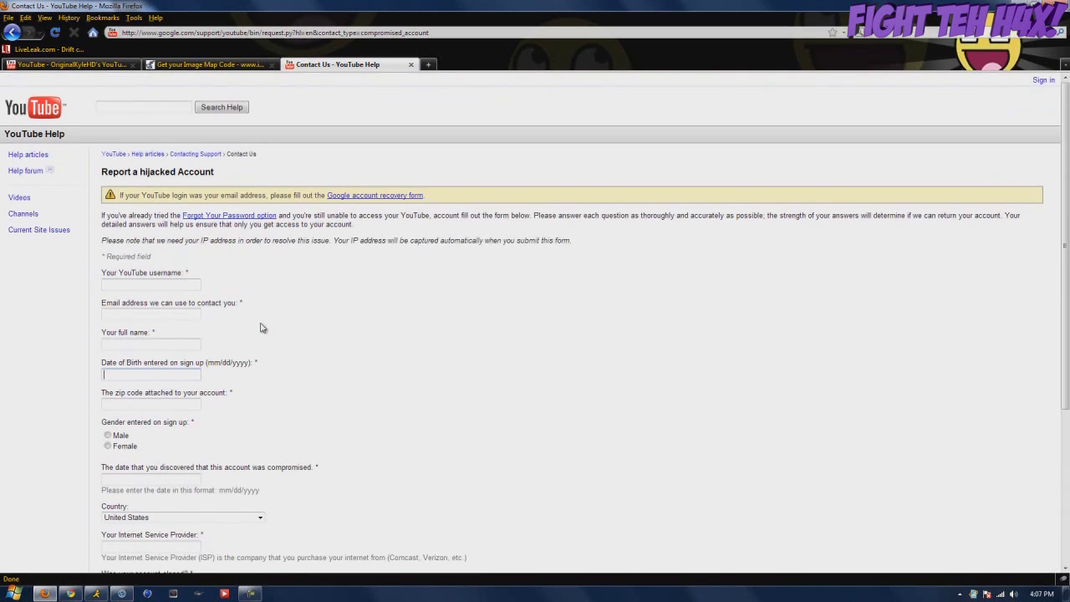
left_click(188, 397)
left_click(189, 407)
scroll(189, 397, "down", 5)
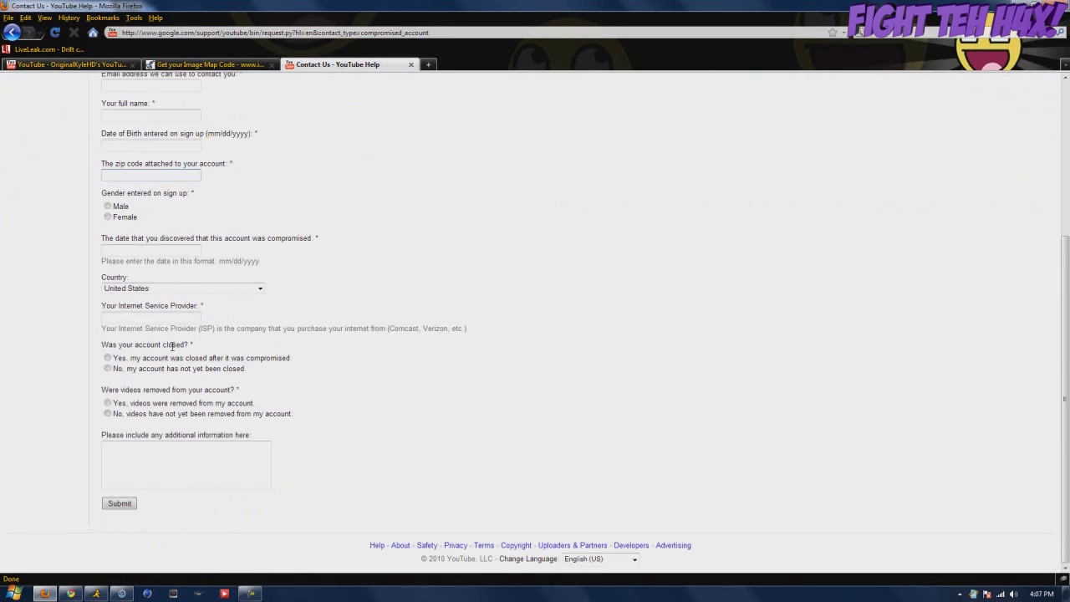
scroll(171, 342, "up", 3)
scroll(168, 339, "up", 3)
scroll(168, 340, "down", 5)
scroll(168, 340, "up", 3)
scroll(168, 340, "down", 2)
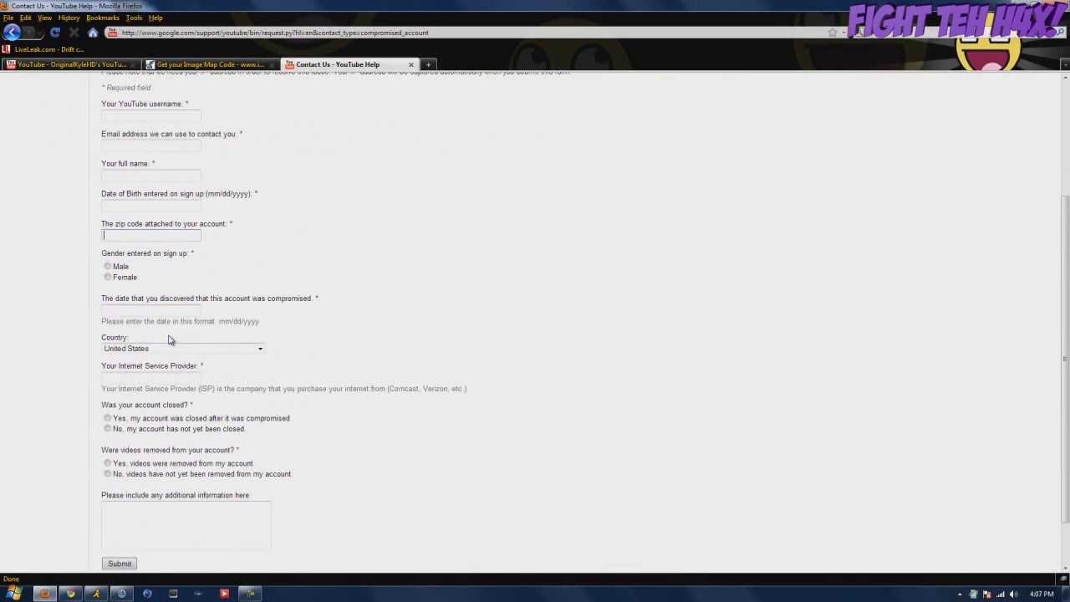
scroll(168, 340, "up", 3)
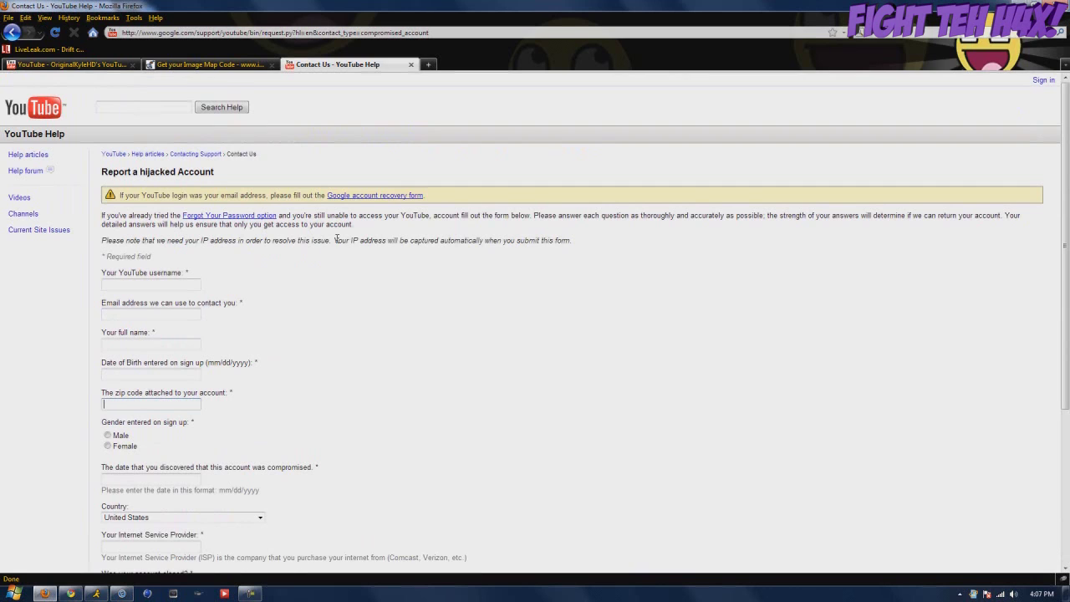
Highlight the form's note about IP address capture
left_click_drag(336, 240, 458, 241)
left_click_drag(570, 242, 341, 242)
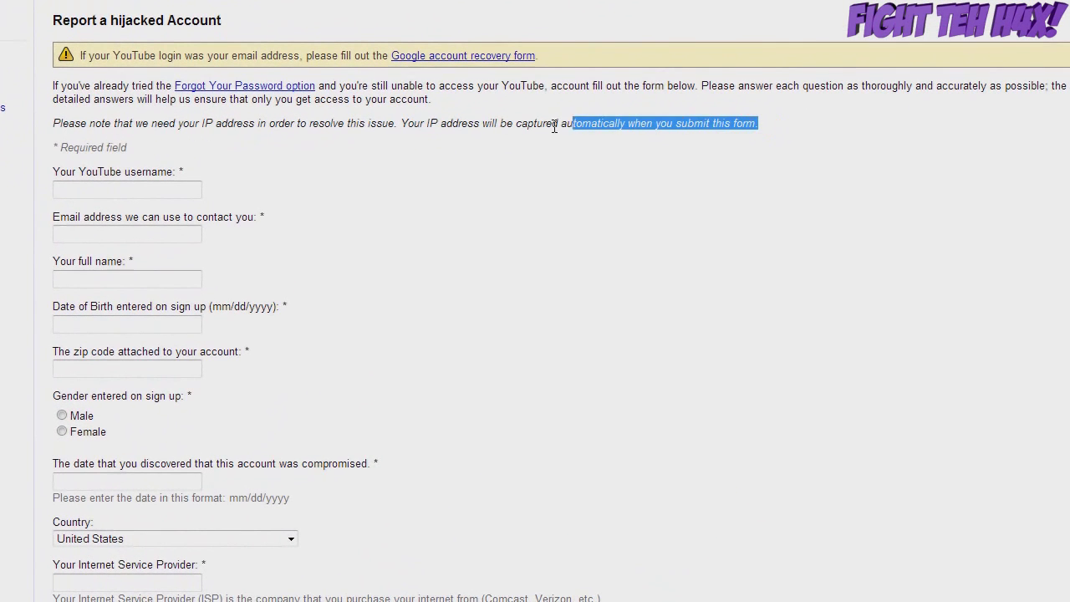
left_click_drag(413, 127, 402, 124)
left_click(402, 127)
left_click(766, 117)
left_click(402, 123)
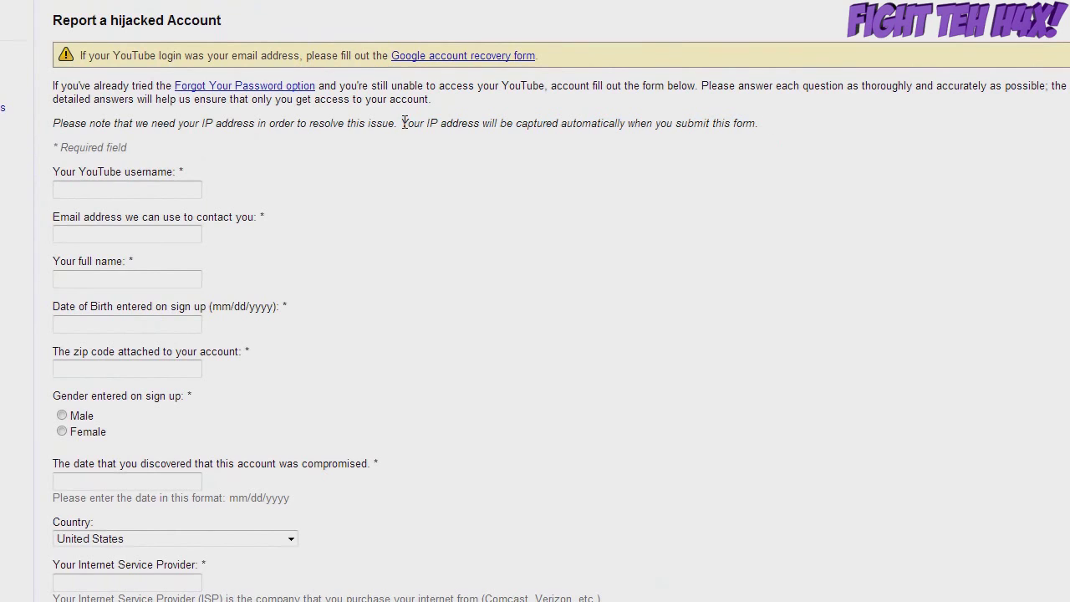
left_click_drag(55, 120, 762, 125)
left_click(782, 128)
left_click_drag(402, 124, 150, 126)
left_click(744, 117)
left_click_drag(64, 124, 448, 125)
left_click(427, 127)
left_click(200, 282)
scroll(242, 279, "down", 4)
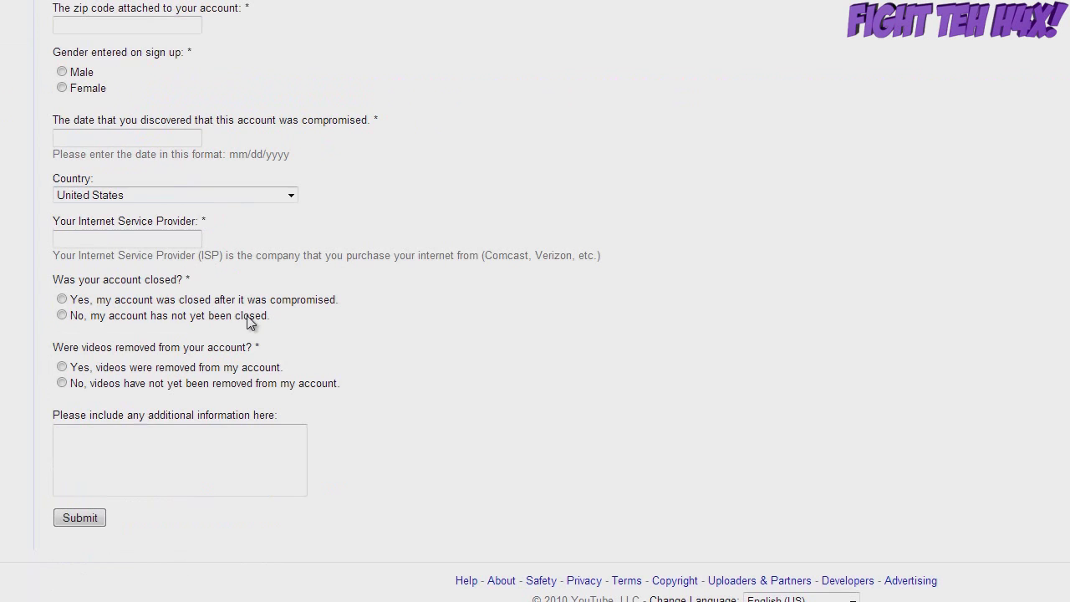
scroll(142, 303, "up", 4)
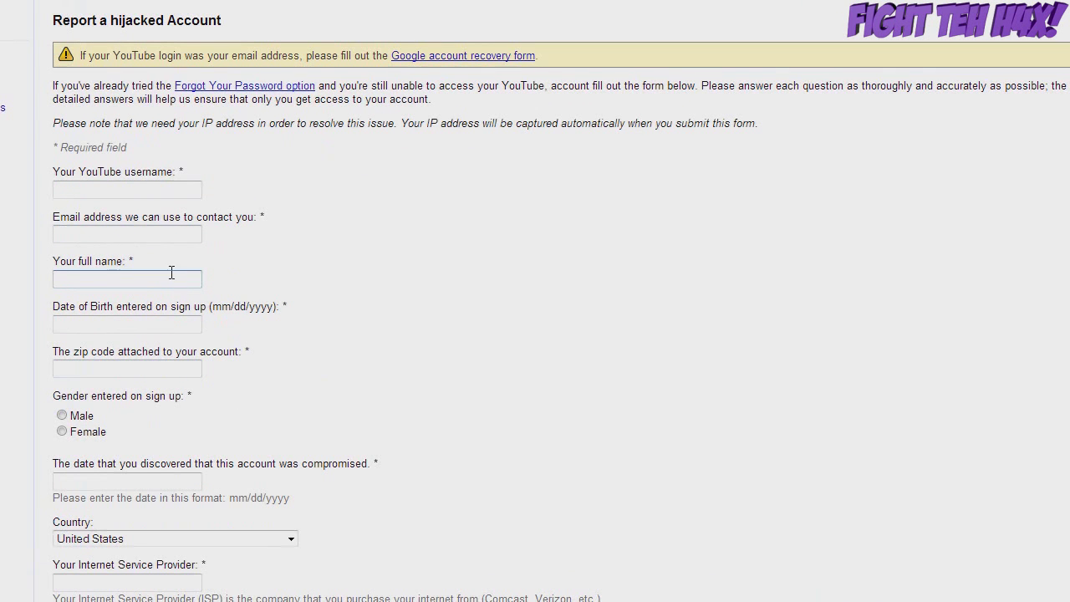
Click through the username, email and full name fields without typing anything
left_click(106, 189)
scroll(104, 194, "down", 1)
scroll(102, 198, "up", 1)
left_click(127, 222)
left_click(123, 239)
left_click(110, 273)
left_click(111, 242)
left_click(98, 278)
left_click(97, 240)
left_click(108, 278)
Move among the Date of Birth, username, zip code, full name and email fields, leaving them blank
left_click(101, 327)
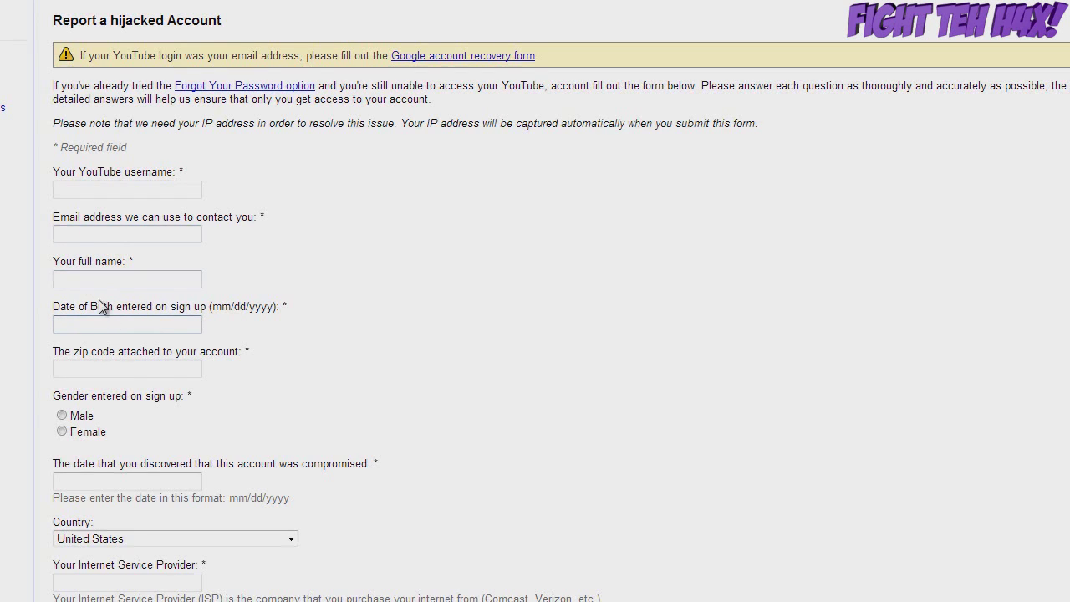
left_click(80, 321)
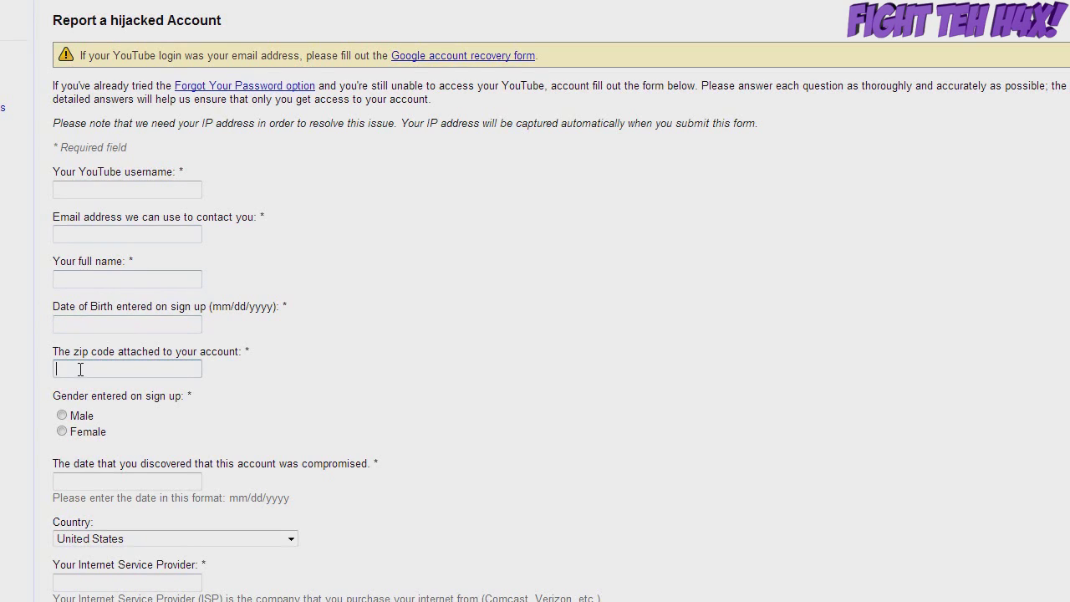
left_click(70, 188)
left_click(119, 371)
left_click(99, 297)
left_click(92, 261)
left_click(90, 237)
left_click(84, 283)
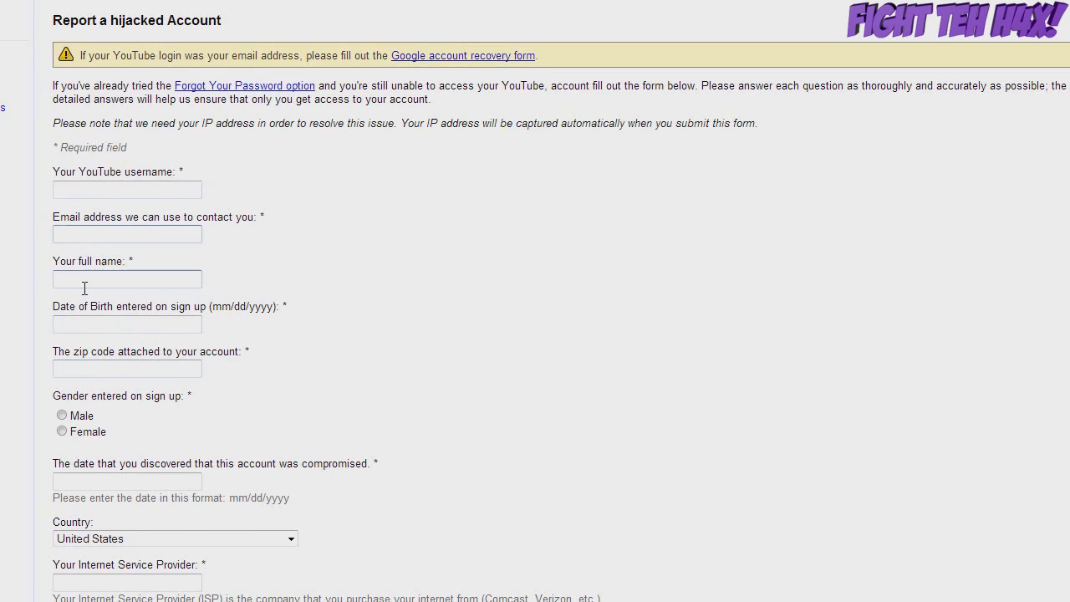
left_click(97, 238)
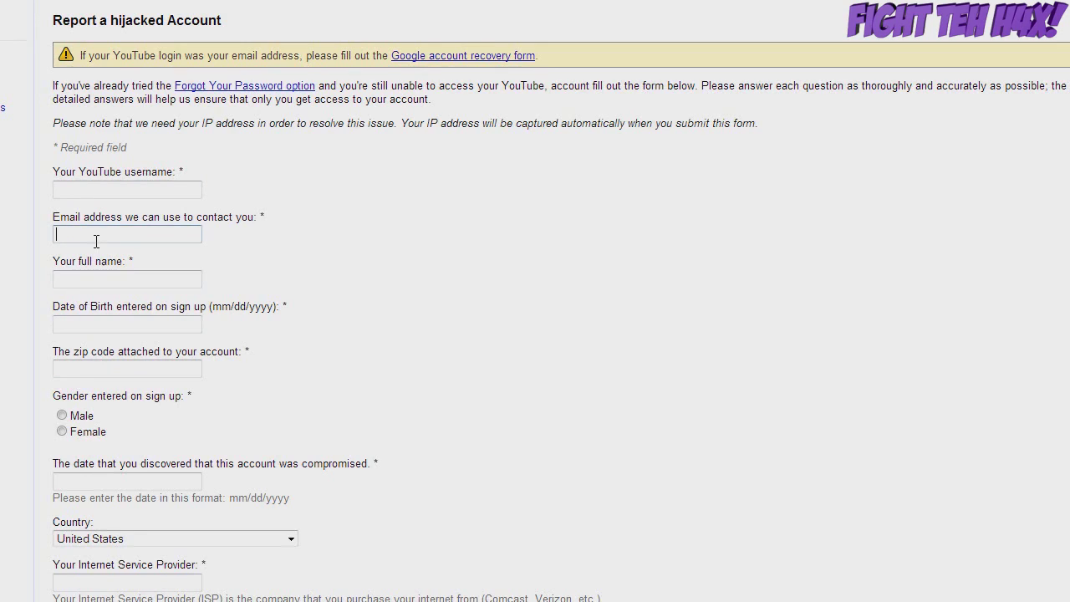
Try the Gender radio buttons, switching between Female and Male
left_click(87, 434)
left_click(77, 419)
left_click(83, 436)
left_click(84, 416)
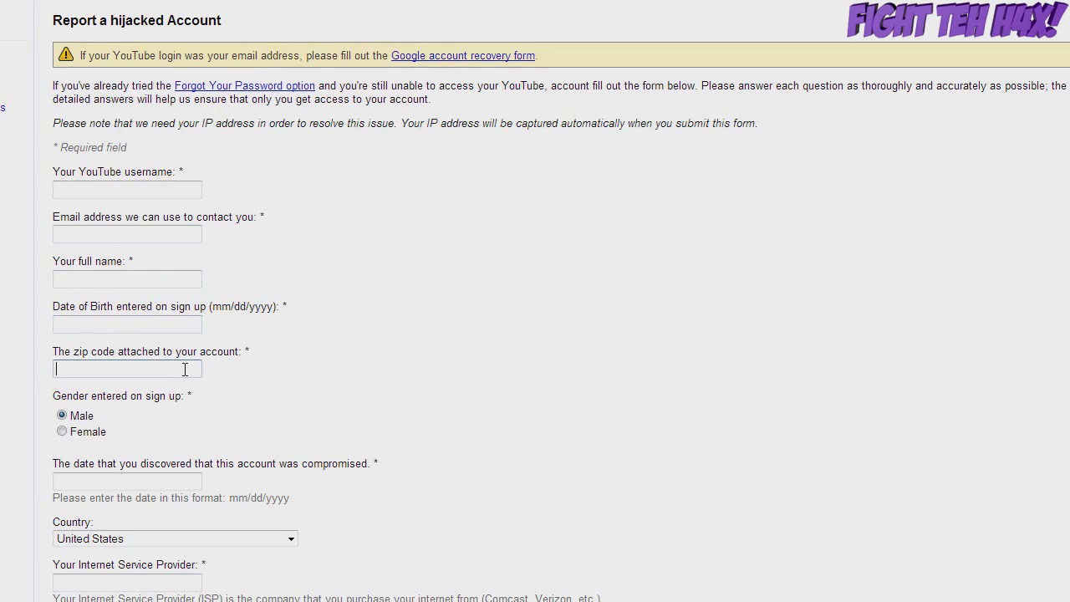
scroll(330, 347, "down", 2)
scroll(322, 337, "up", 2)
scroll(389, 301, "down", 3)
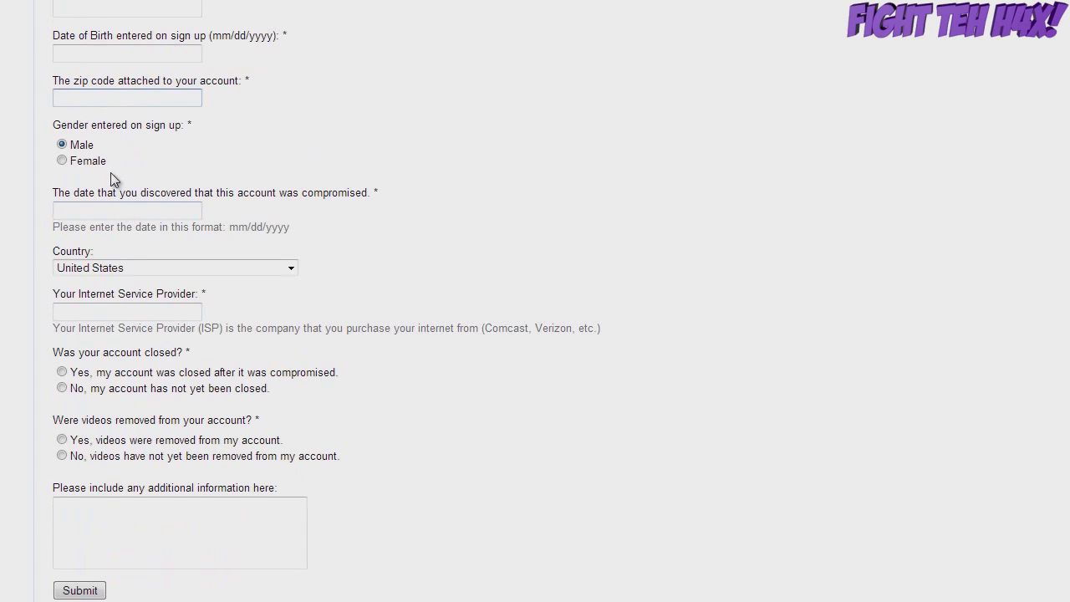
Settle the sign-up gender on Female after toggling it with the arrow keys
left_click(105, 211)
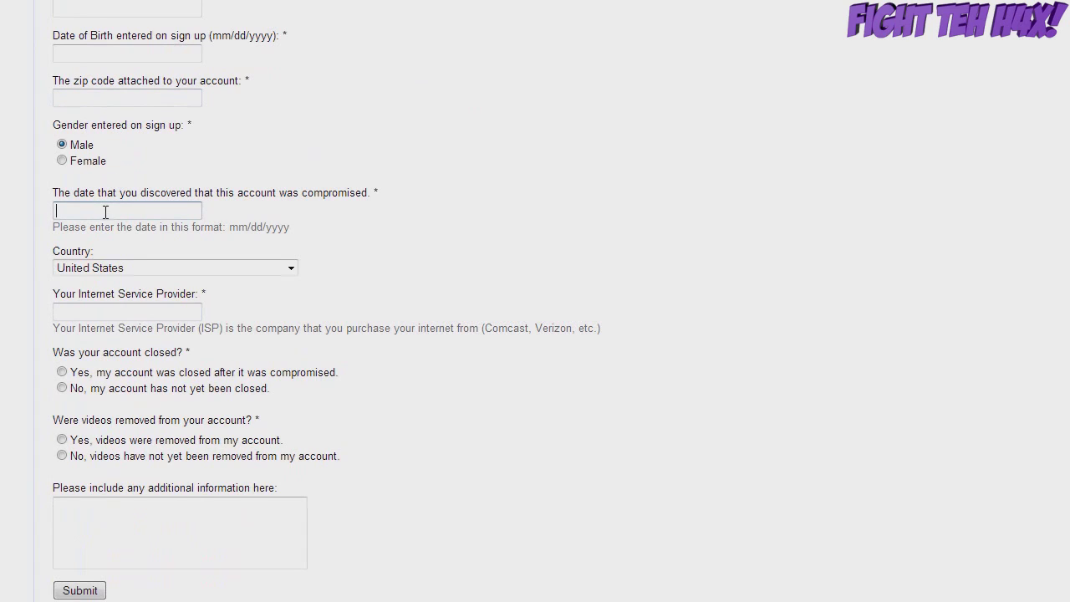
left_click(84, 161)
left_click(87, 147)
left_click(106, 160)
left_click(120, 146)
left_click(259, 160)
key("Up")
key("Down")
key("Up")
key("Down")
key("Up")
key("Down")
Keep Female selected, dismiss the Windows colour-scheme prompt keeping the current scheme, and start the date
left_click(97, 162)
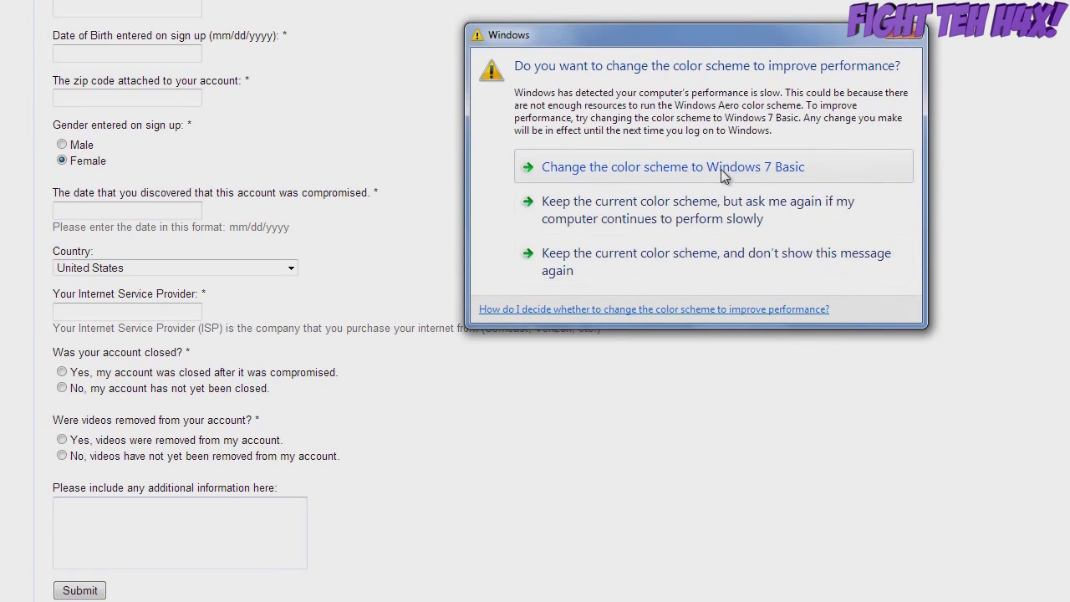
left_click(753, 209)
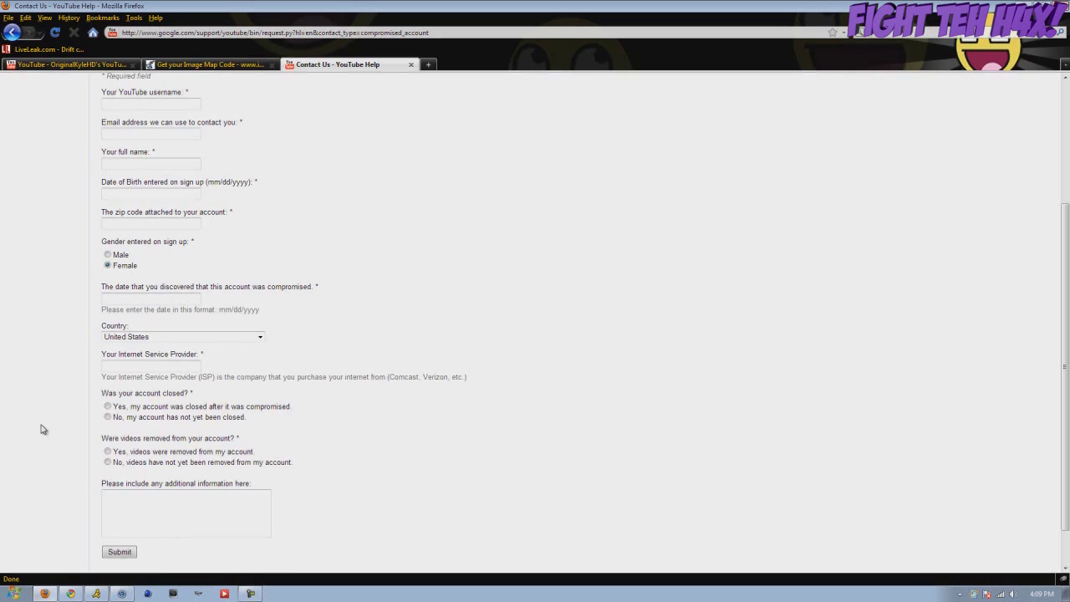
scroll(44, 429, "up", 3)
scroll(205, 422, "down", 1)
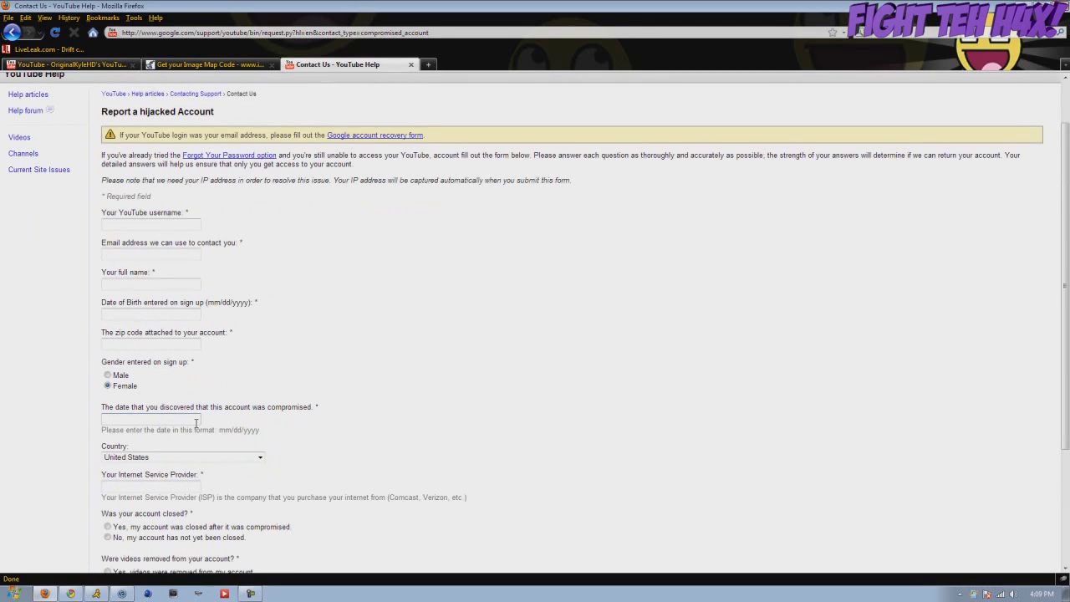
type("03/")
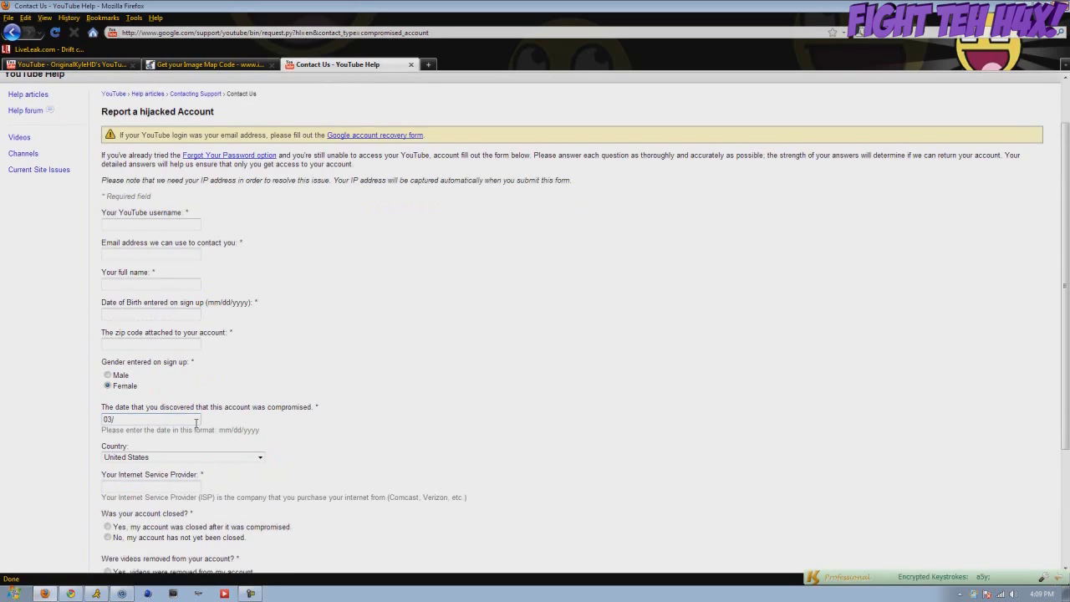
Complete the compromise-discovery date as 03/22/2011
type("22/19")
type("2011")
scroll(158, 266, "up", 1)
scroll(84, 226, "down", 3)
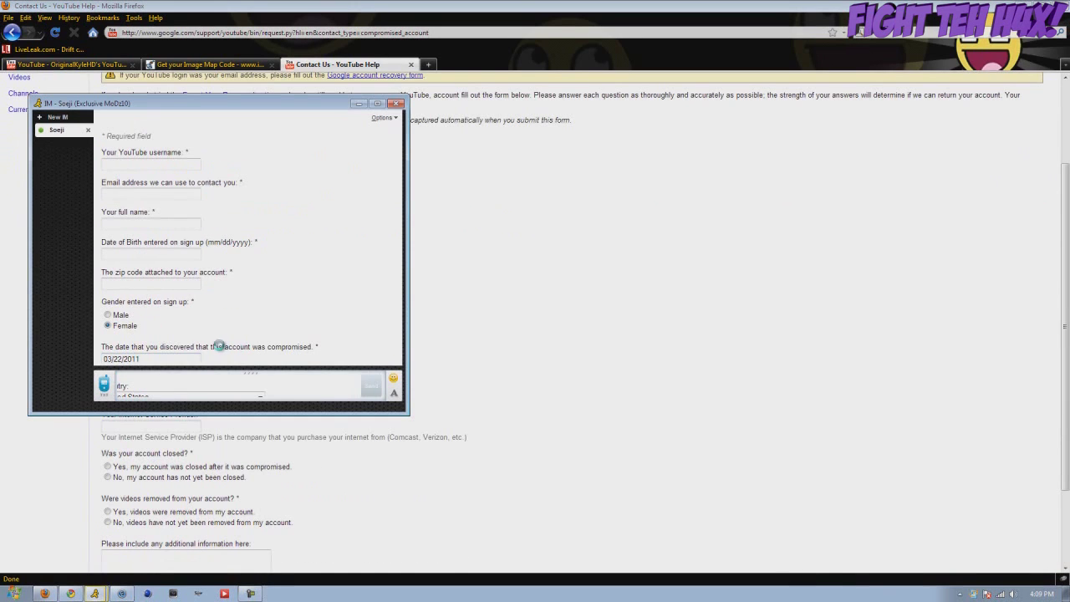
Minimize the chat window covering the form and place the caret in the Internet Service Provider field
left_click(360, 106)
left_click(182, 424)
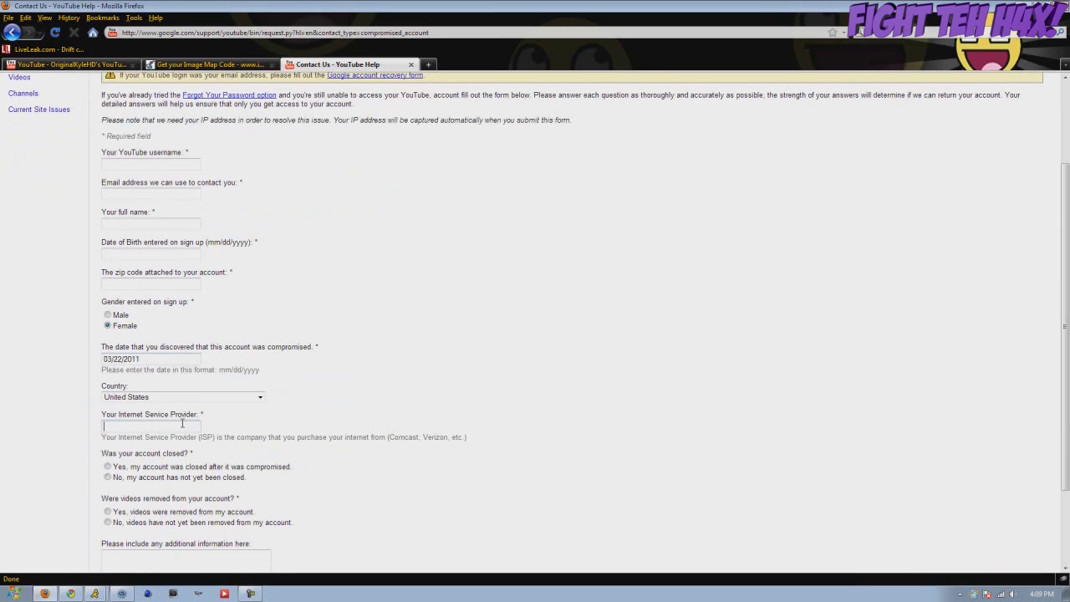
left_click(222, 399)
scroll(238, 348, "down", 3)
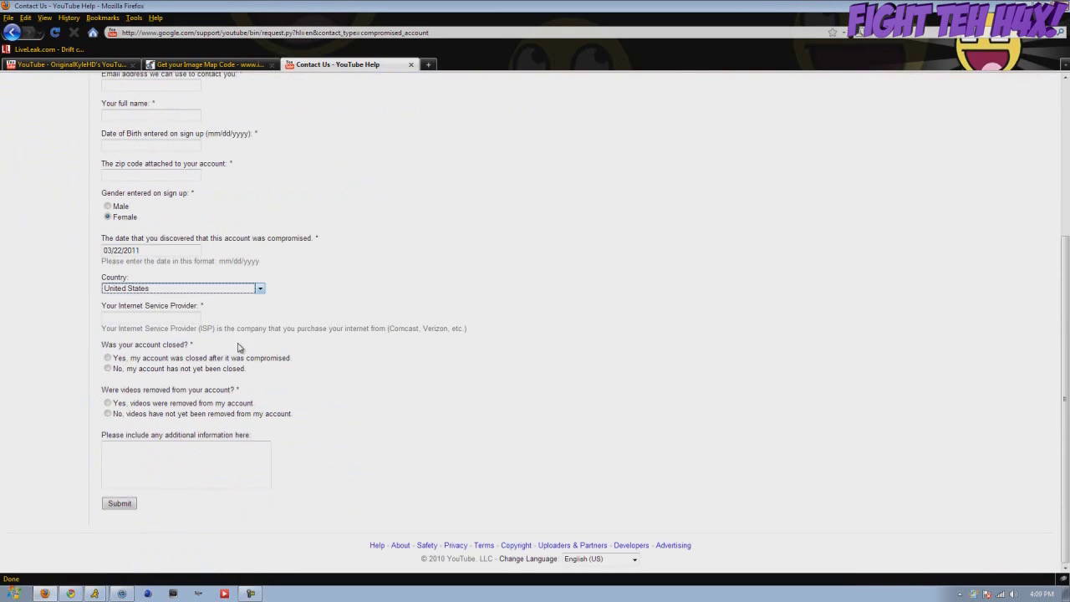
left_click(190, 317)
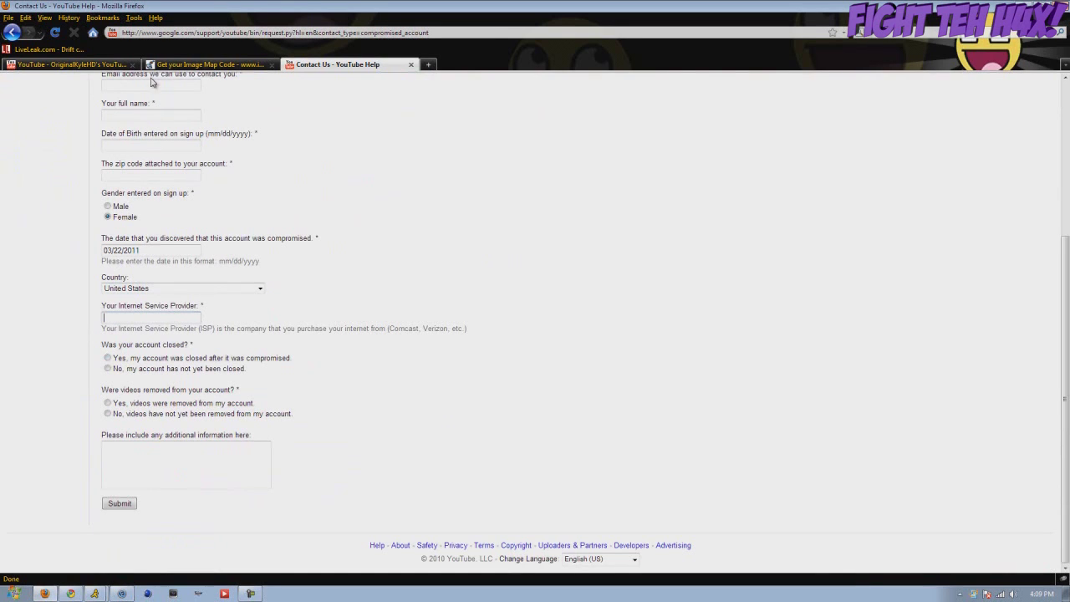
left_click(71, 65)
left_click(729, 89)
left_click(680, 117)
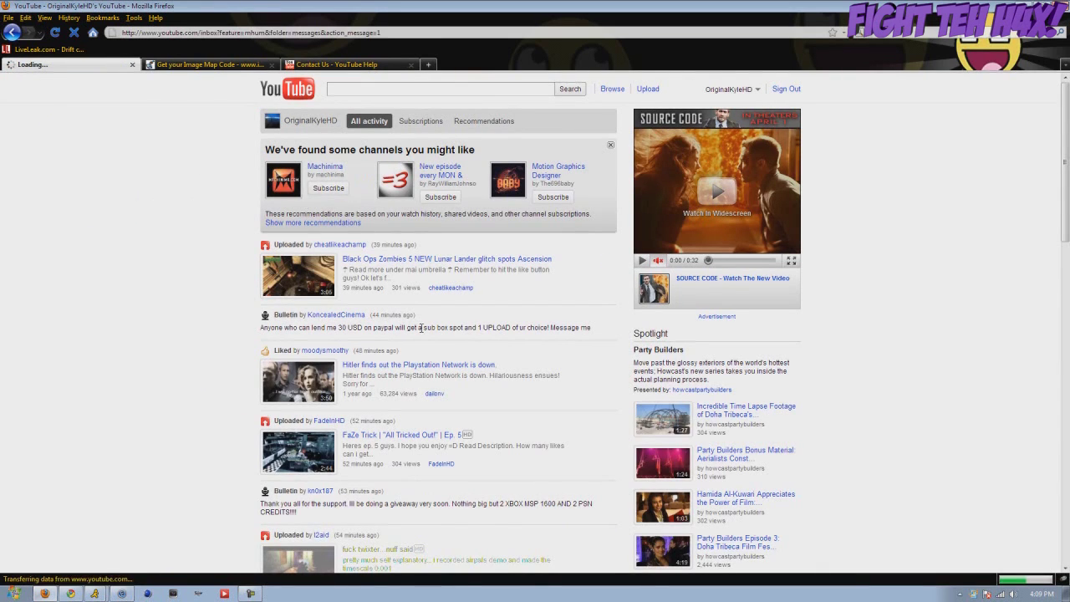
left_click(333, 220)
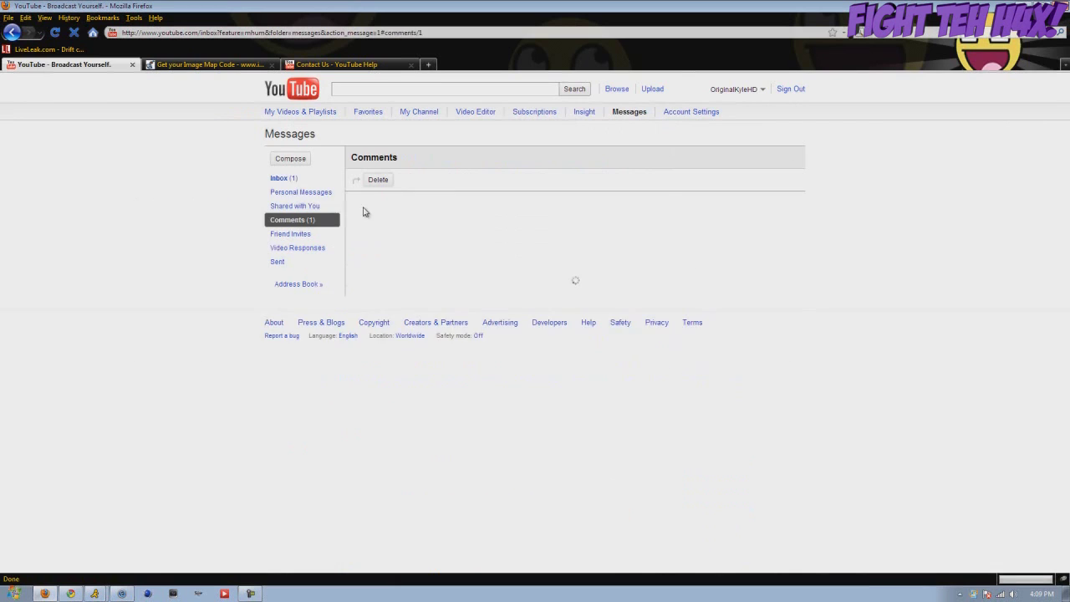
left_click(288, 193)
left_click(495, 219)
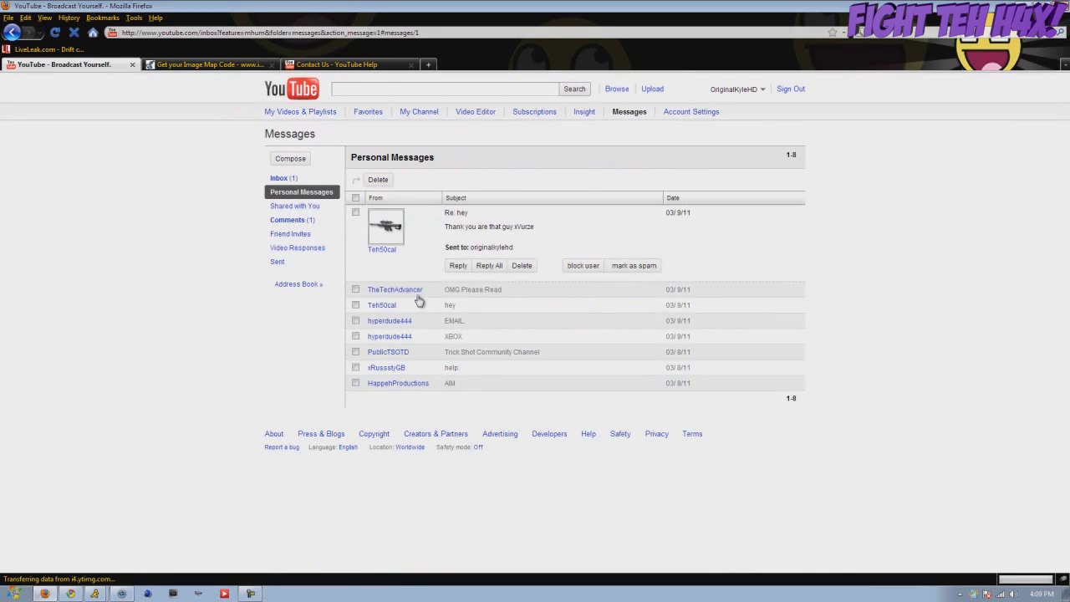
left_click(383, 247)
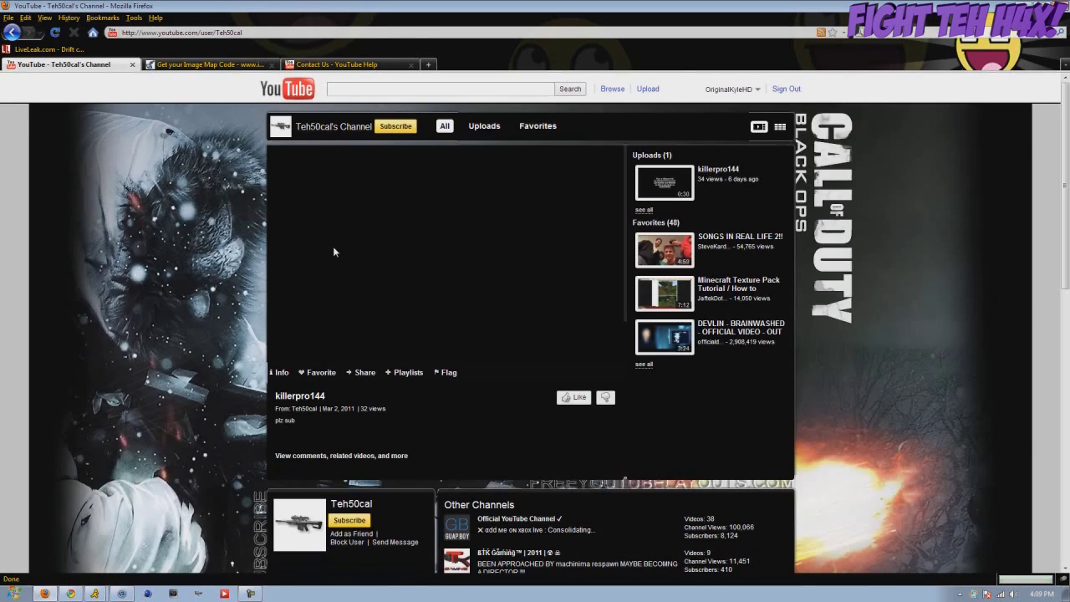
left_click(373, 70)
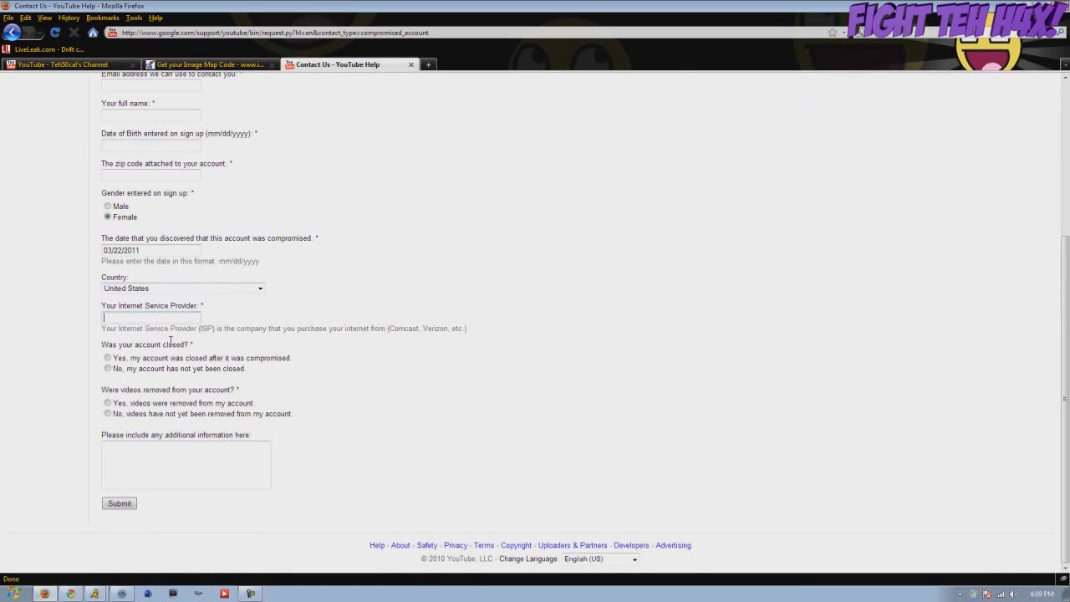
left_click(152, 358)
Answer Yes to videos removed and begin the note: account and original email address were hacked
scroll(381, 295, "up", 3)
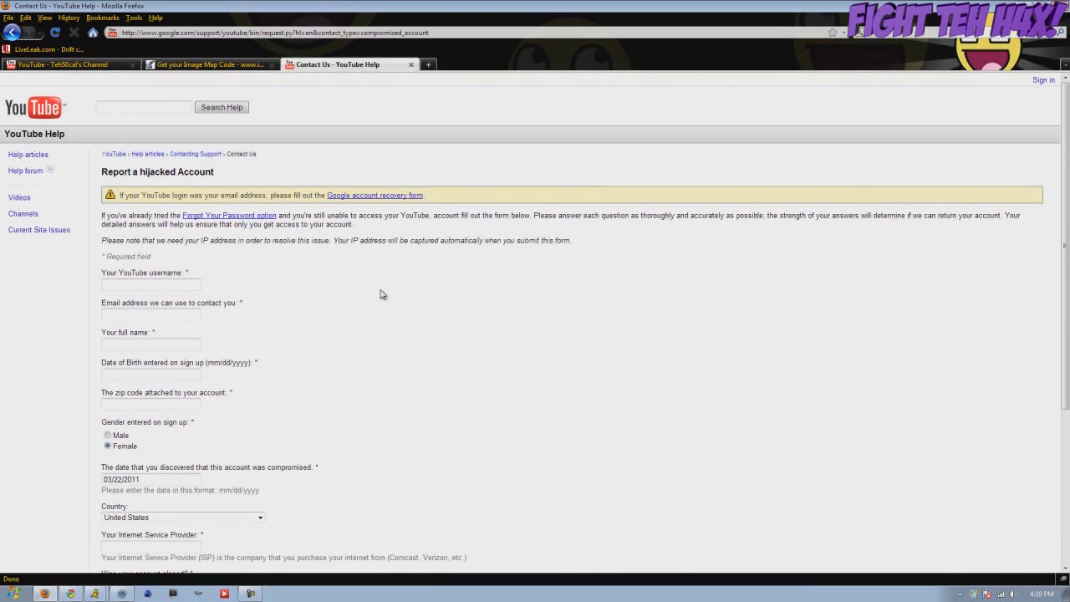
scroll(380, 294, "down", 5)
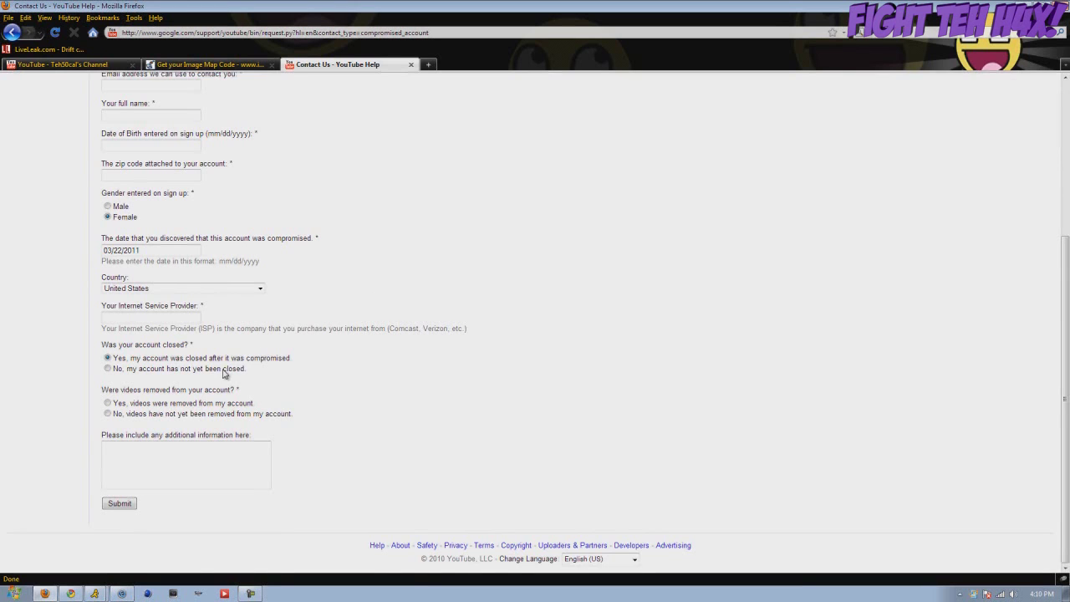
scroll(262, 337, "up", 3)
scroll(262, 330, "down", 3)
left_click(175, 415)
left_click(173, 406)
left_click(161, 414)
left_click(161, 404)
left_click(161, 414)
left_click(162, 404)
left_click(263, 443)
type("M")
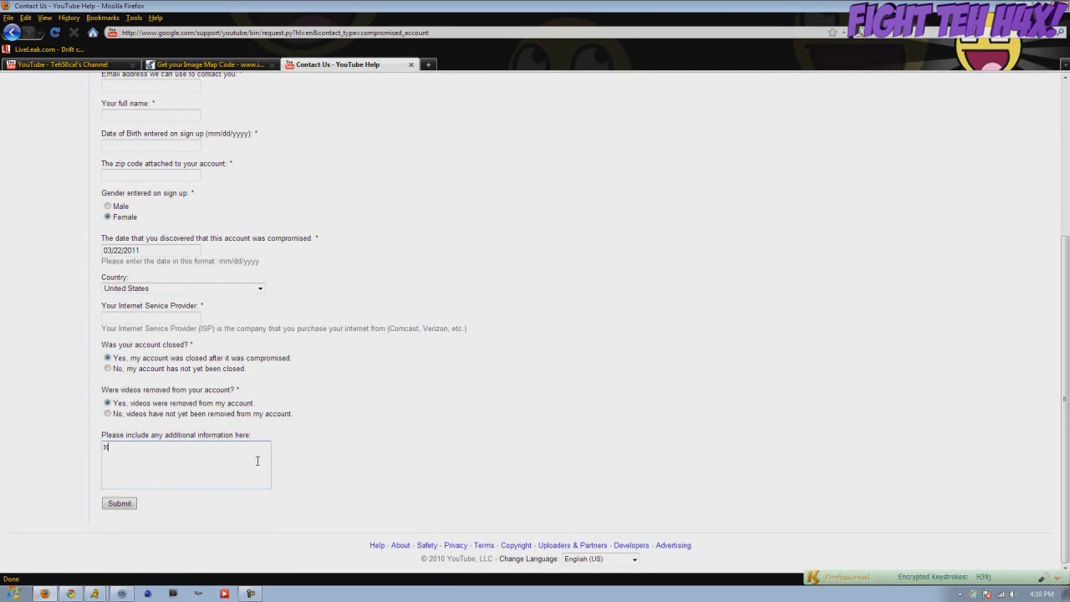
type("y y account was hacked aswell as ")
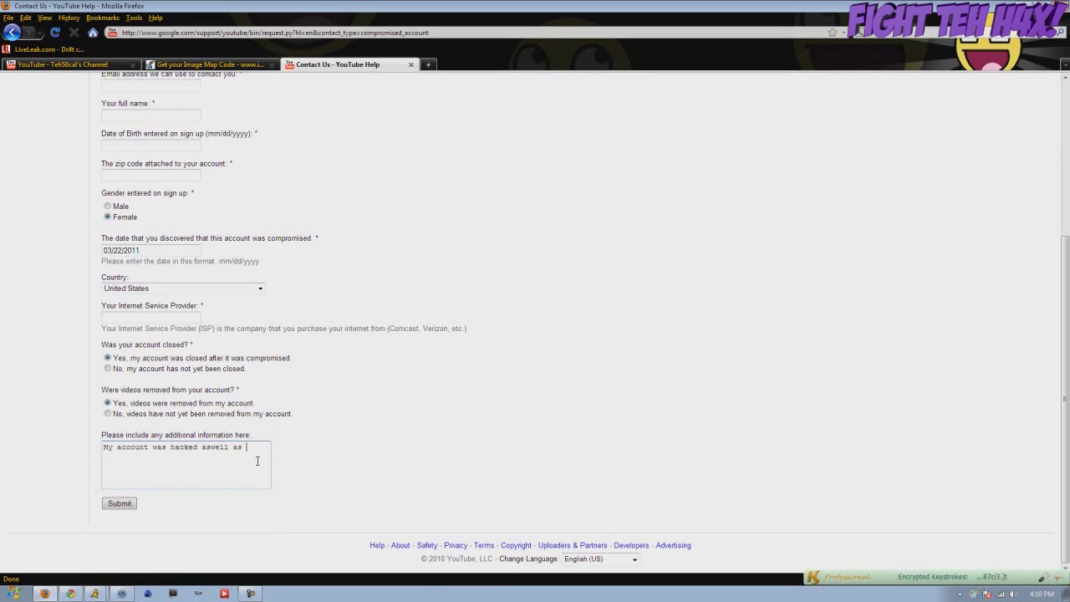
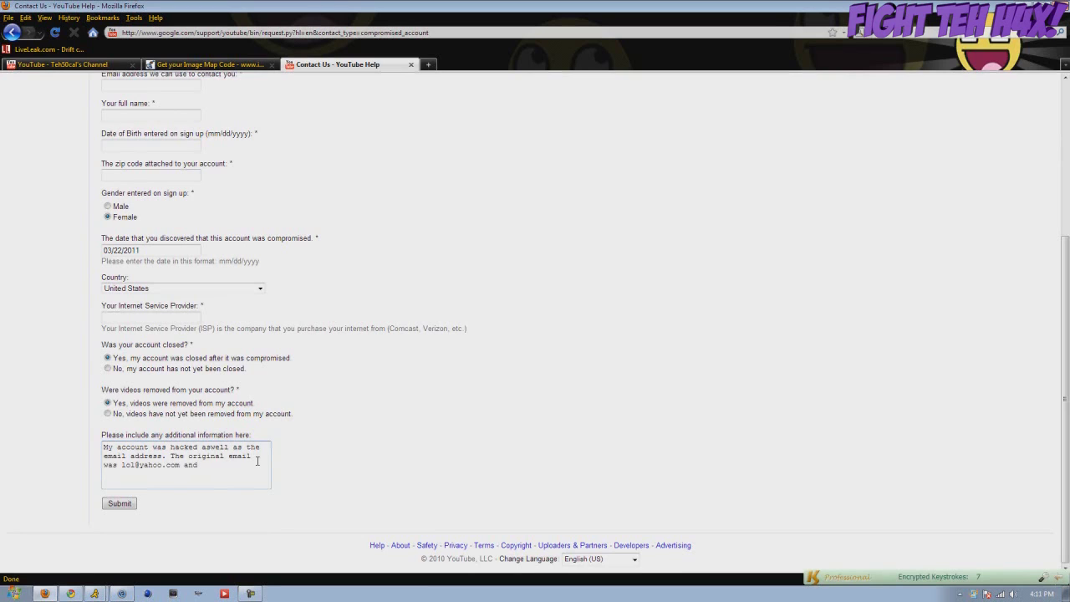
Finish the note saying the date of birth was forgotten because a fake date was used
type("ginal passwo")
type("rd    ")
type(" . ")
type(". I forgot")
type(" th")
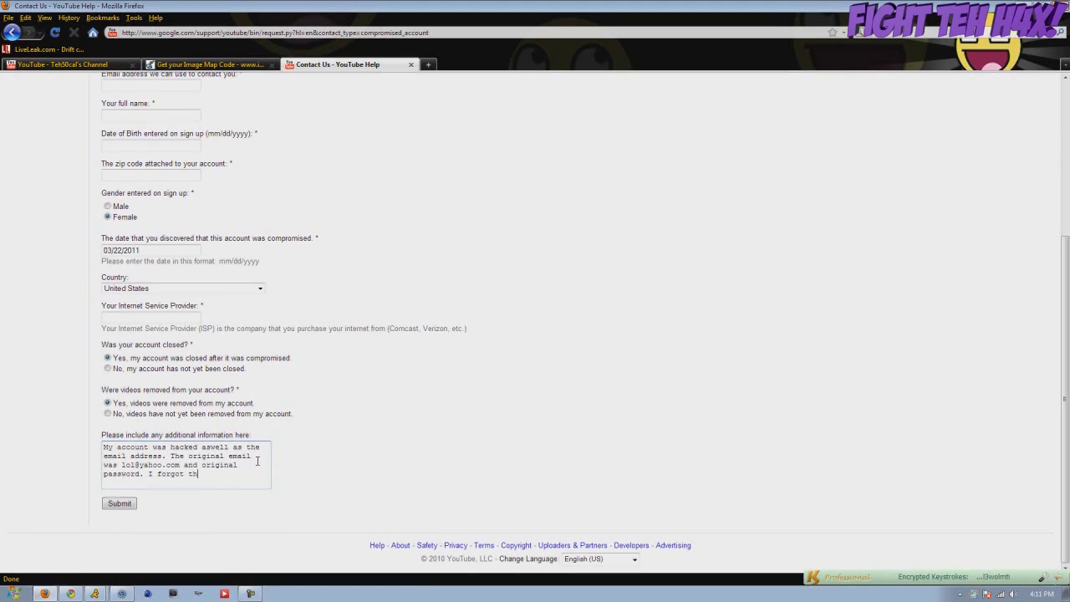
type("e date of birth because I ")
type("used a fake dat")
type("e.")
left_click_drag(249, 484, 241, 489)
left_click(122, 458)
left_click(244, 493)
scroll(251, 500, "up", 4)
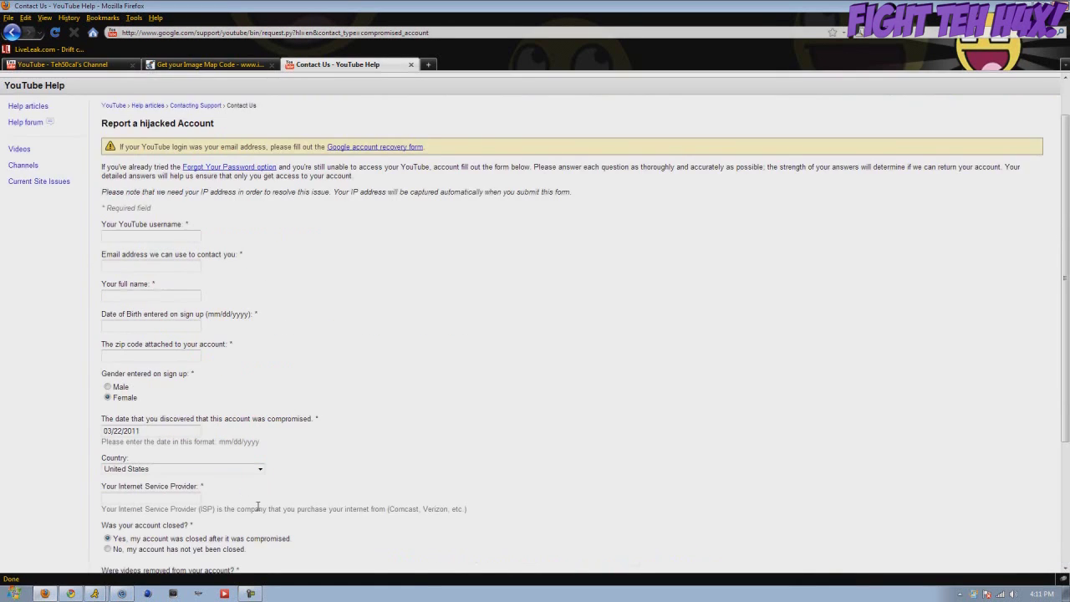
scroll(255, 506, "down", 2)
scroll(255, 506, "up", 3)
left_click(225, 33)
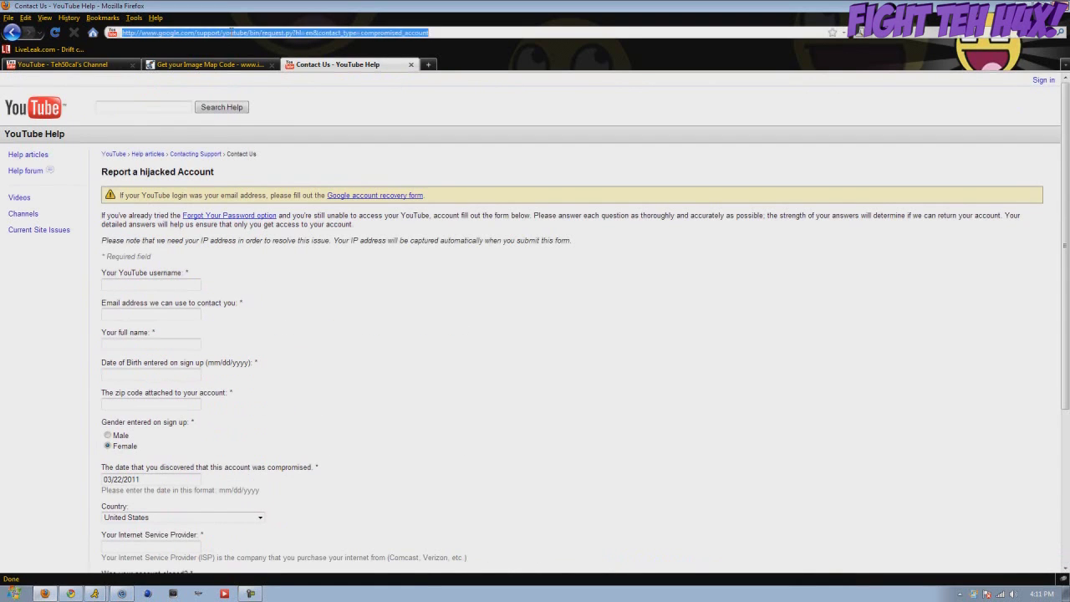
left_click(308, 136)
scroll(301, 209, "down", 5)
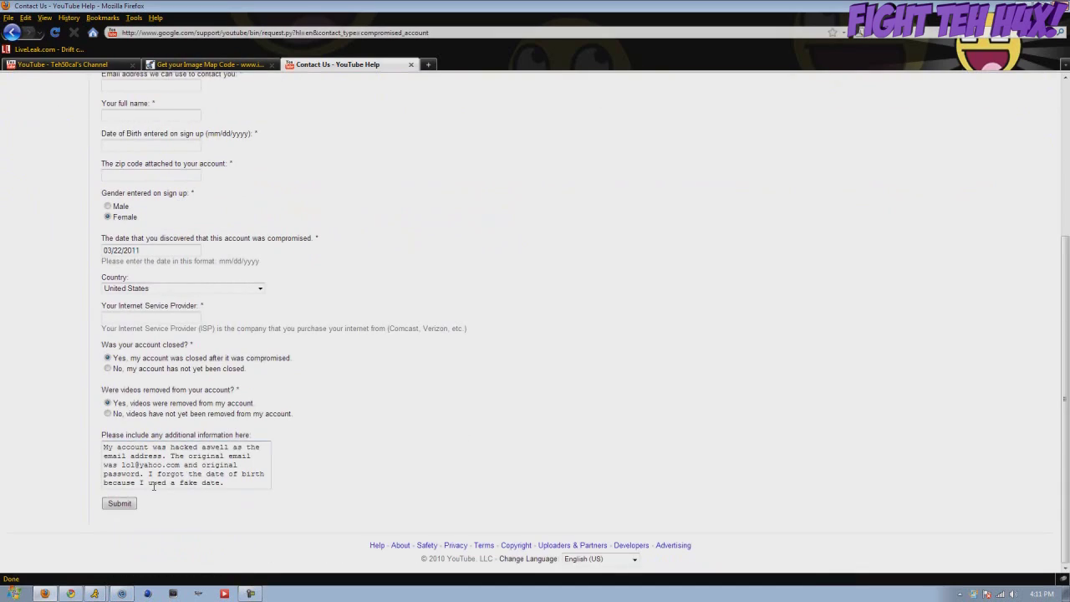